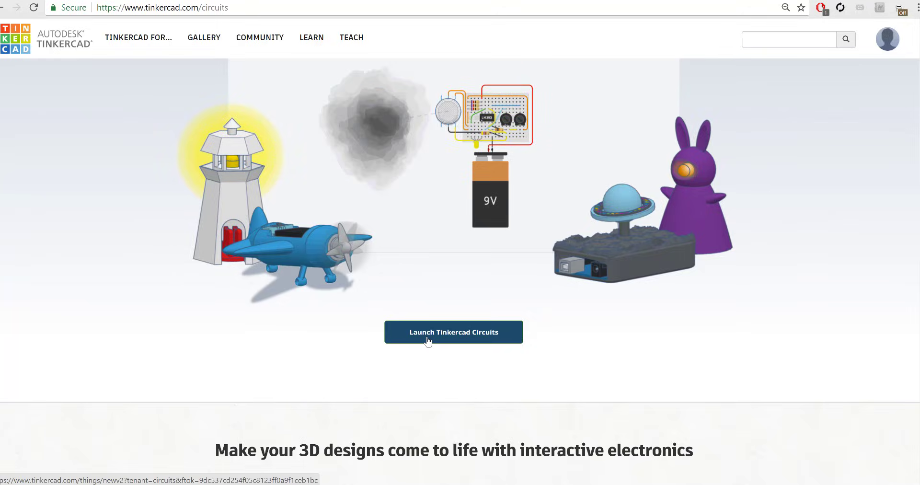
Launch Tinkercad Circuits with a new empty design and view its component library and code editor
left_click(428, 341)
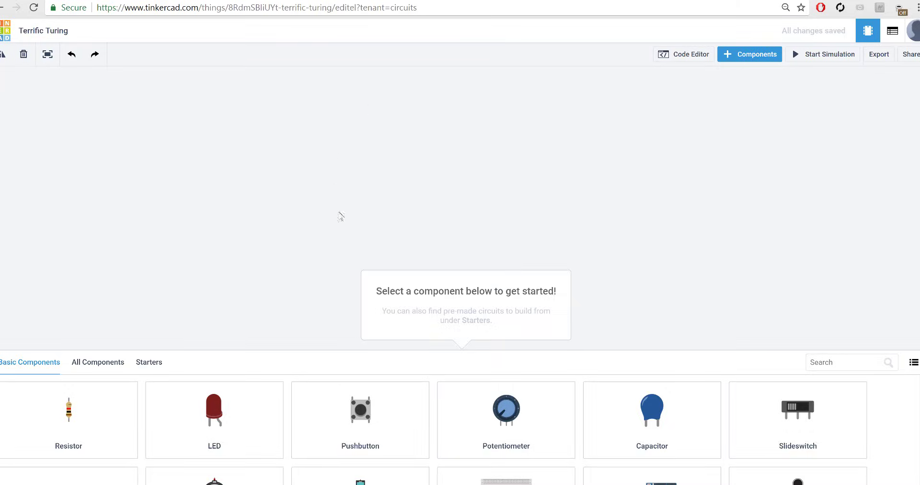
left_click(354, 284)
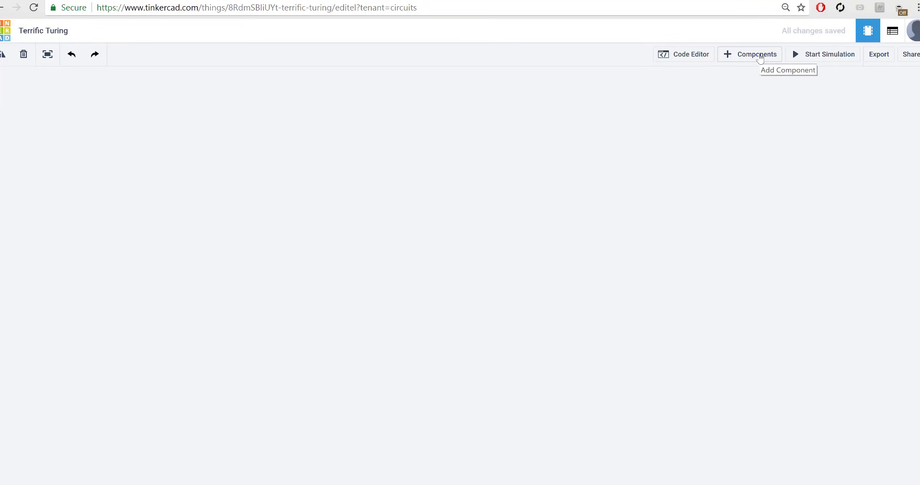
left_click(759, 58)
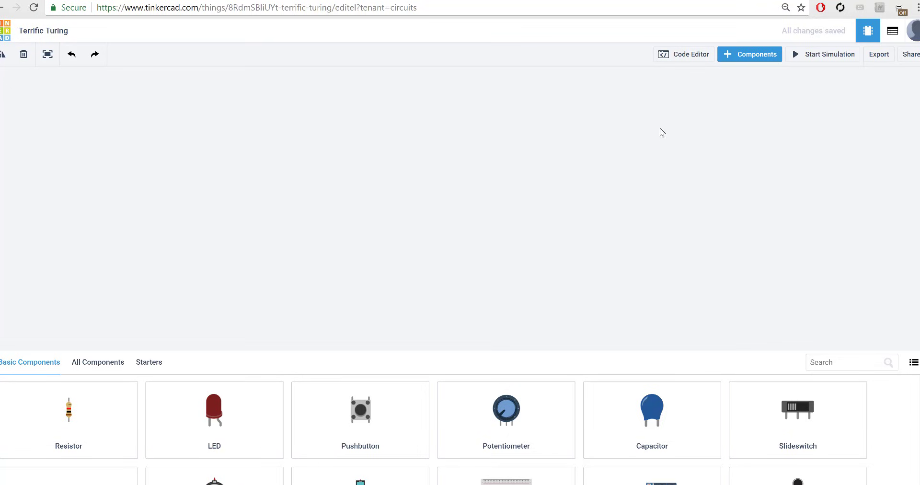
left_click(684, 58)
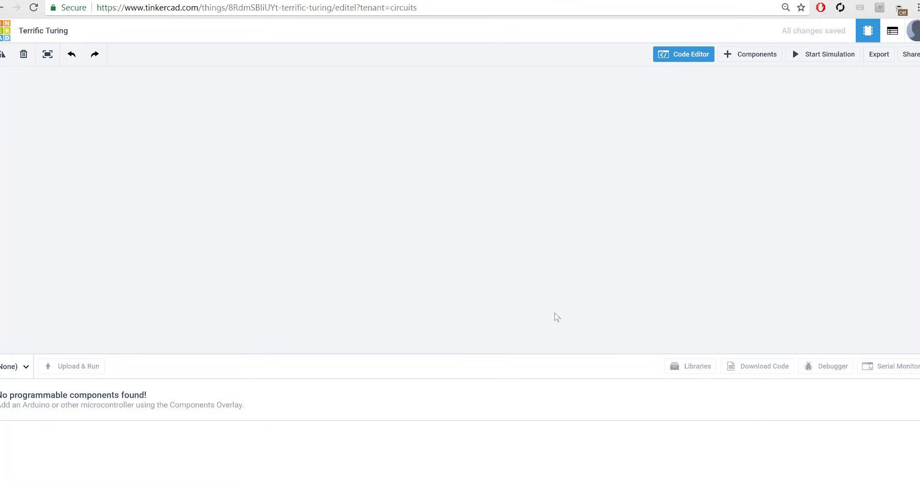
Enlarge the component library, place a 9V battery in the workspace, and add a red LED above it
left_click(760, 60)
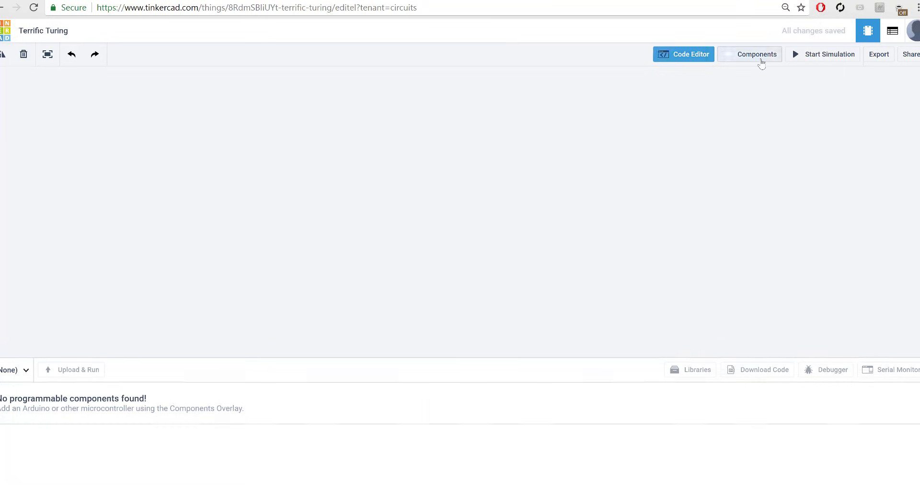
left_click_drag(430, 351, 454, 242)
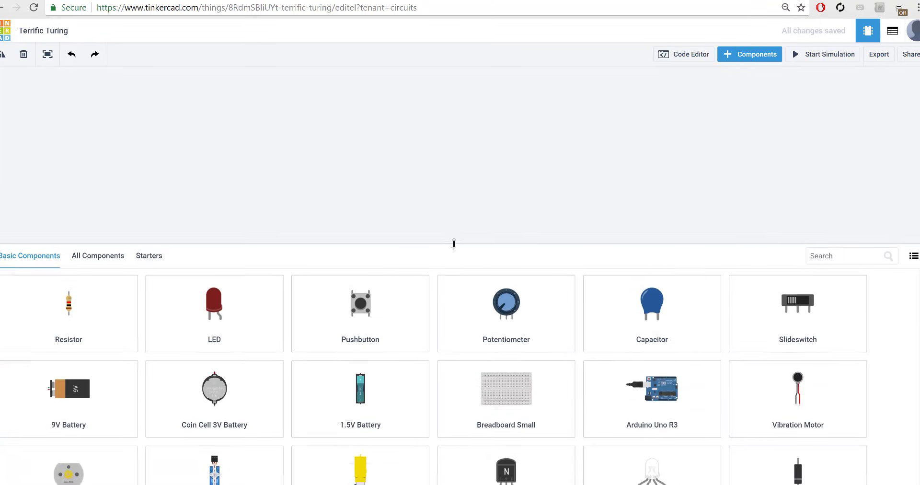
left_click_drag(60, 422, 388, 213)
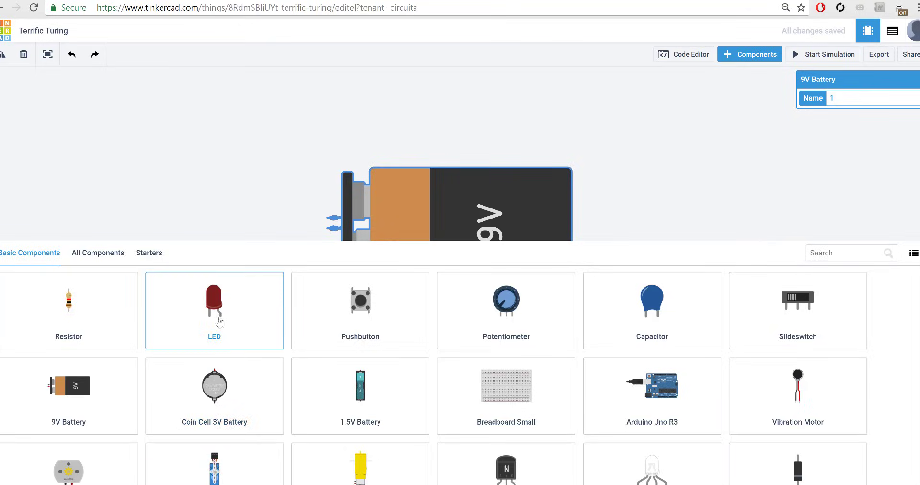
left_click_drag(218, 321, 322, 137)
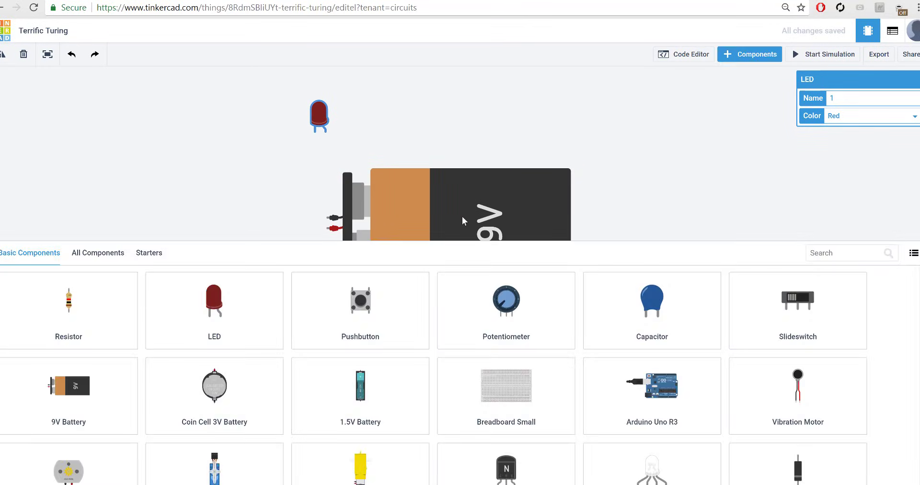
Rotate the 9V battery upright with its terminals facing up, and move the LED directly above the terminals
left_click_drag(465, 215, 426, 271)
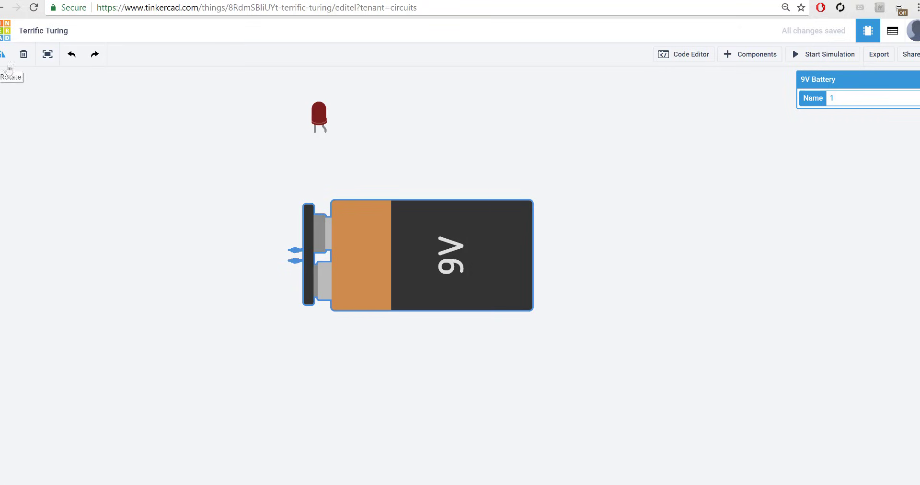
left_click(3, 63)
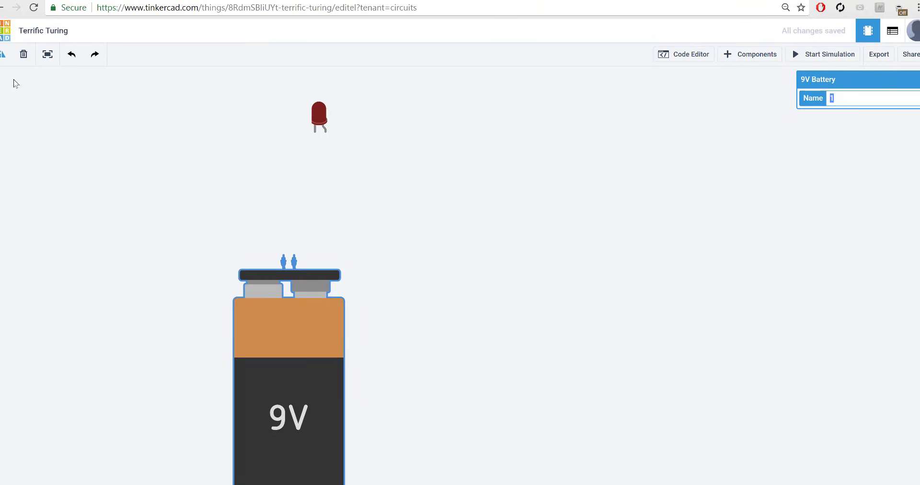
left_click_drag(253, 343, 378, 294)
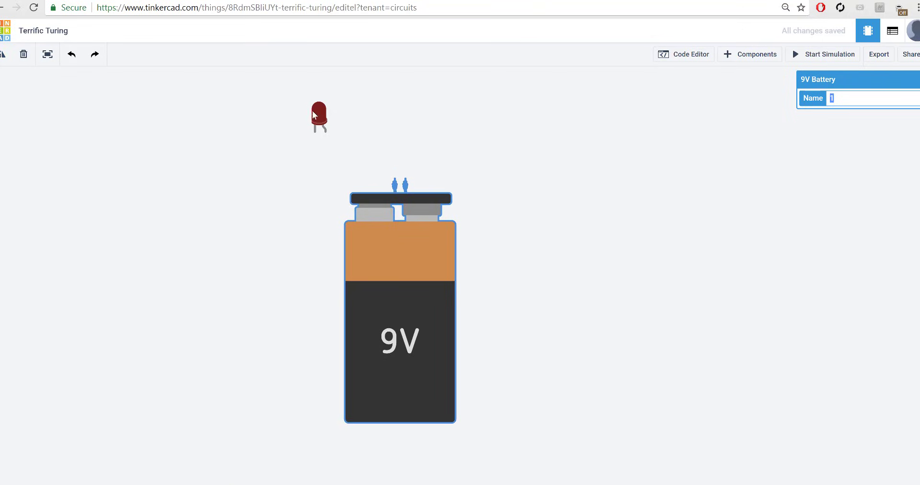
left_click_drag(319, 115, 397, 107)
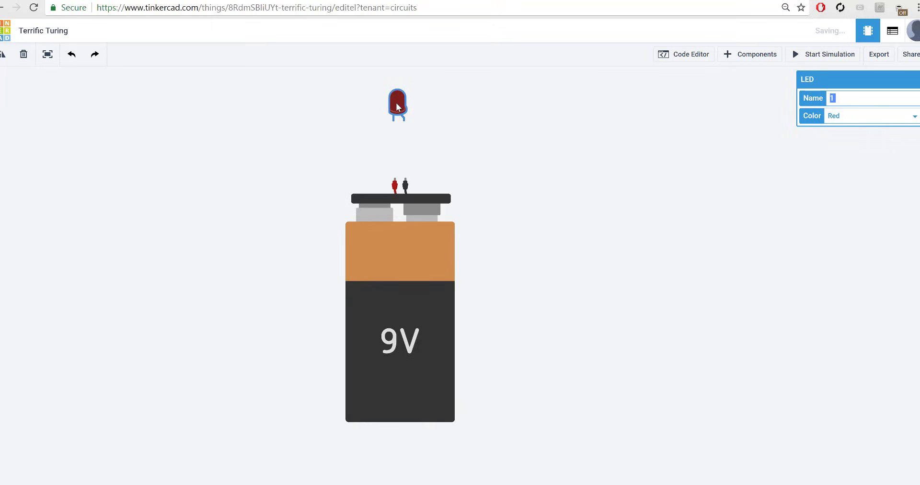
left_click(528, 194)
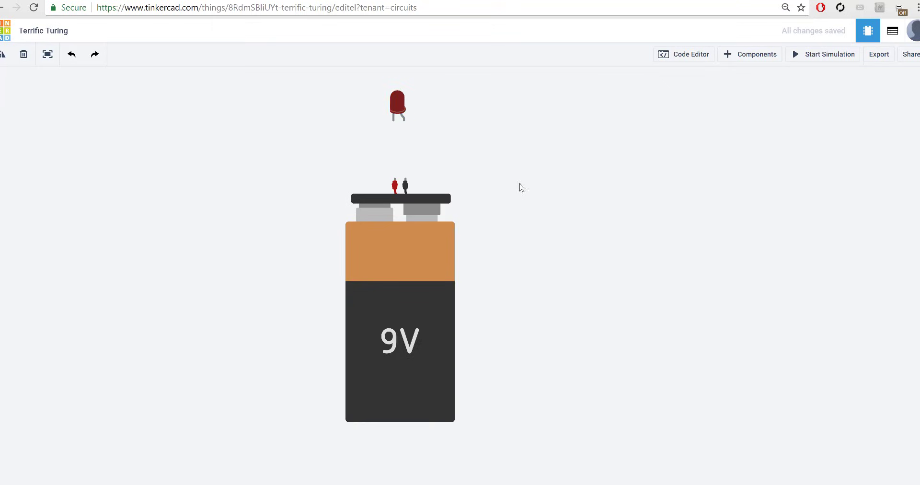
left_click_drag(532, 118, 529, 136)
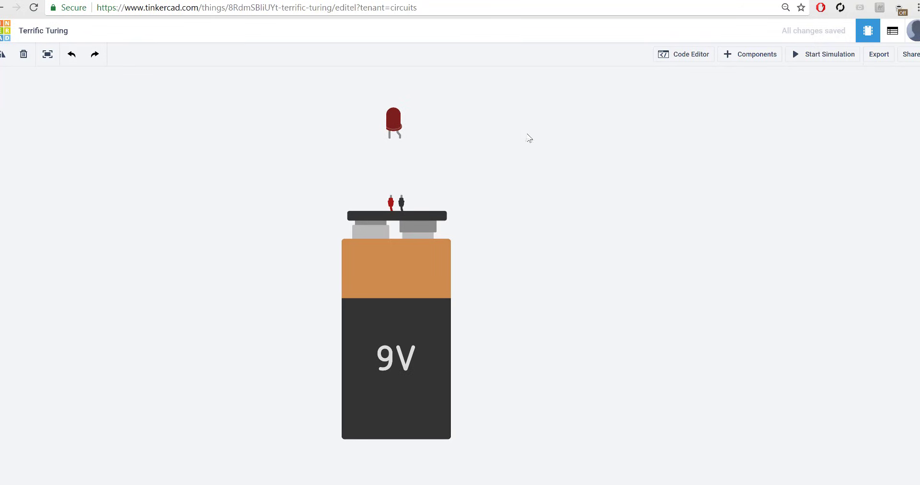
Wire the battery's positive terminal to the LED's bent leg and the negative terminal to its straight leg
left_click(401, 199)
key("Escape")
left_click_drag(297, 201, 311, 205)
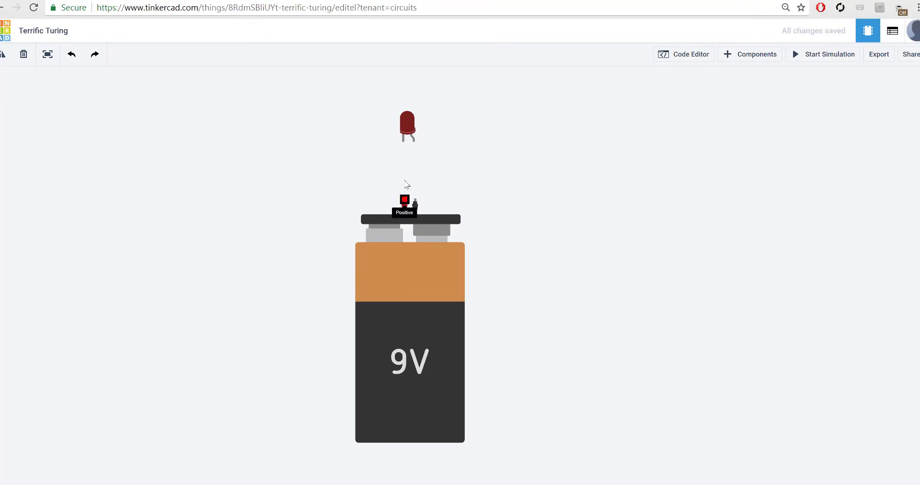
left_click(405, 200)
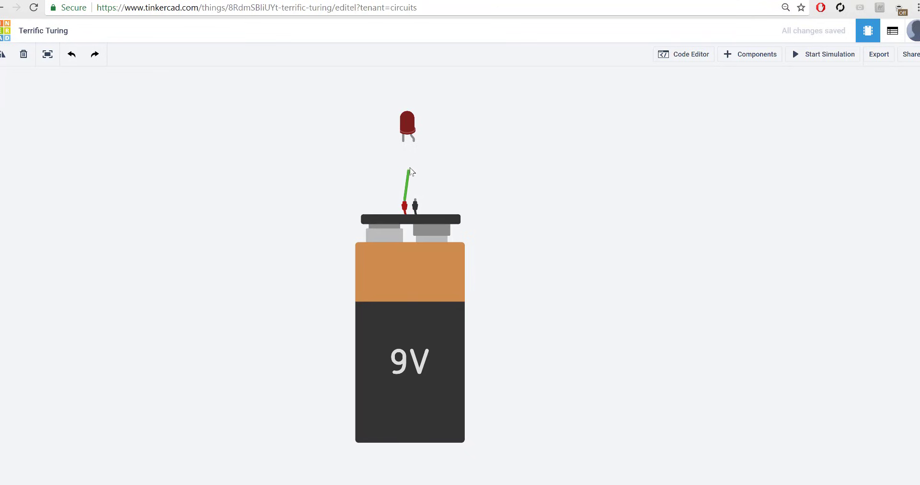
left_click(415, 143)
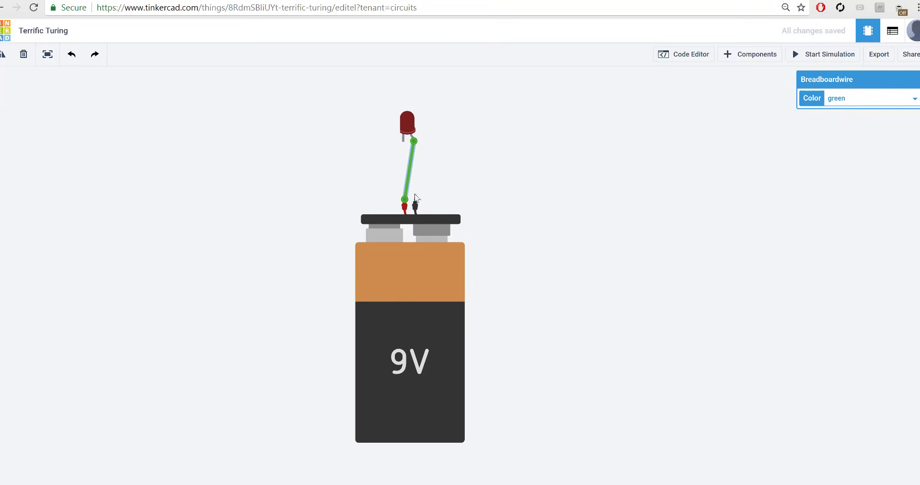
left_click(403, 141)
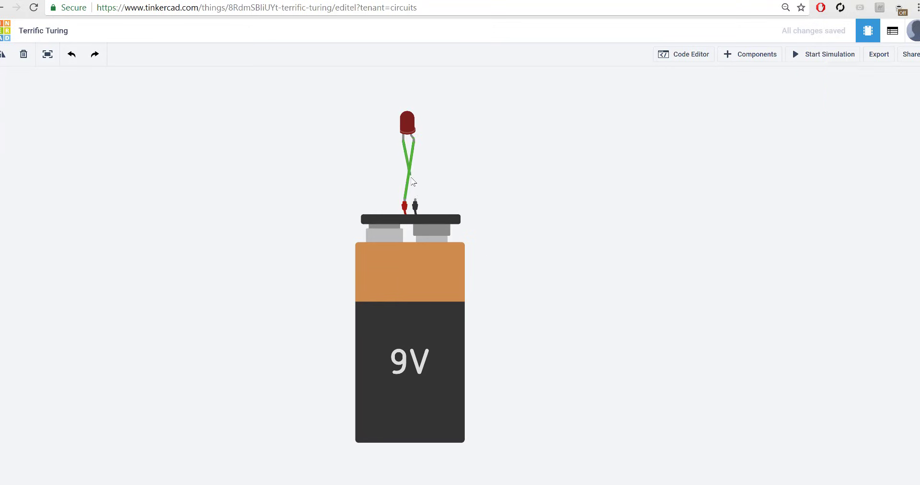
left_click(415, 200)
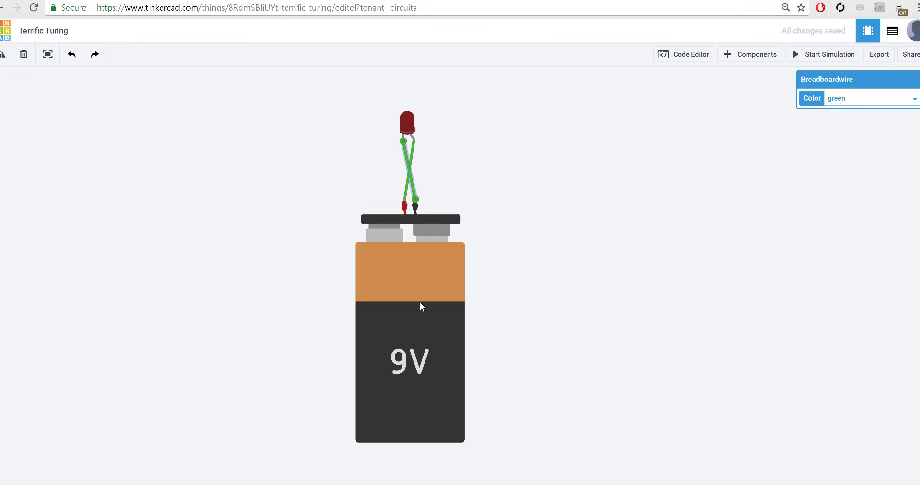
Simulate the battery and LED circuit, examine how the LED behaves, and stop the simulation
left_click(826, 57)
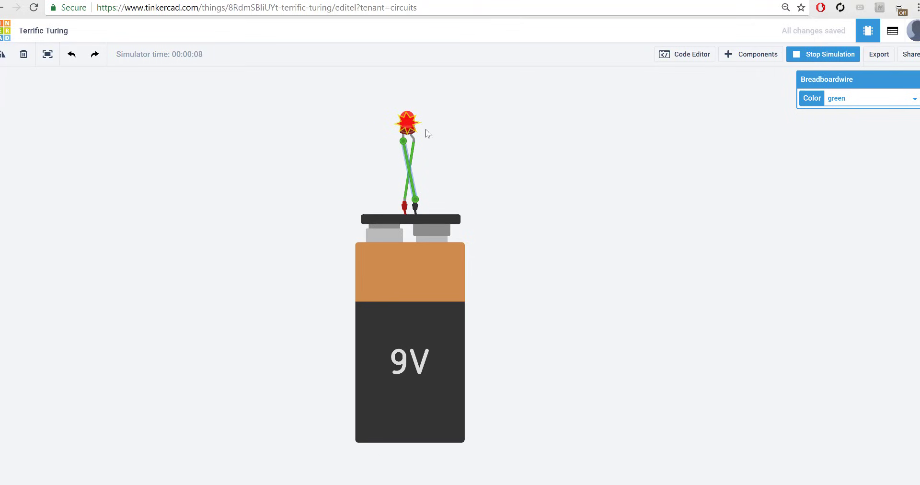
mouse_move(415, 126)
left_click(470, 160)
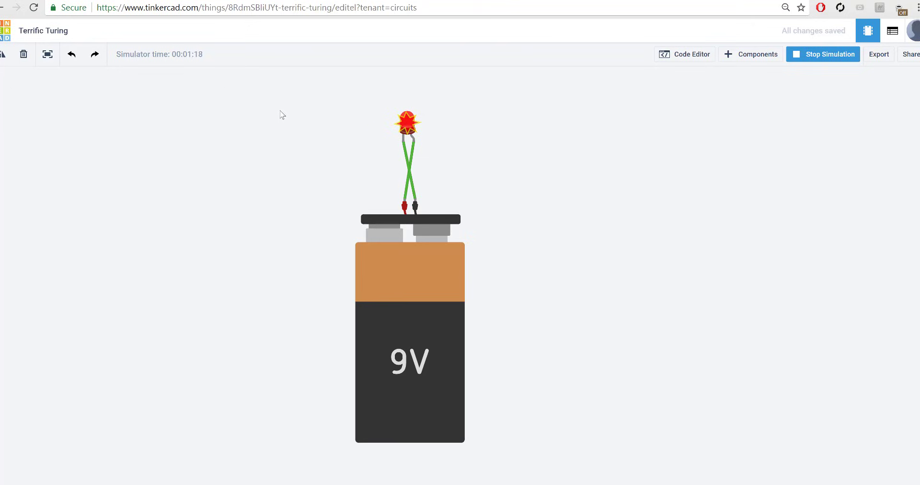
left_click(813, 55)
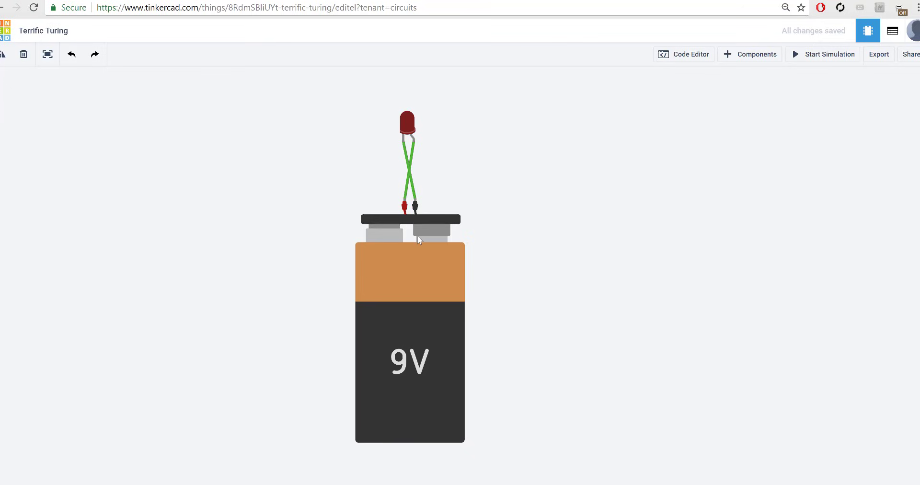
Replace the 9V battery with an Arduino Uno R3 below the LED, moving the LED up to make room
left_click(418, 288)
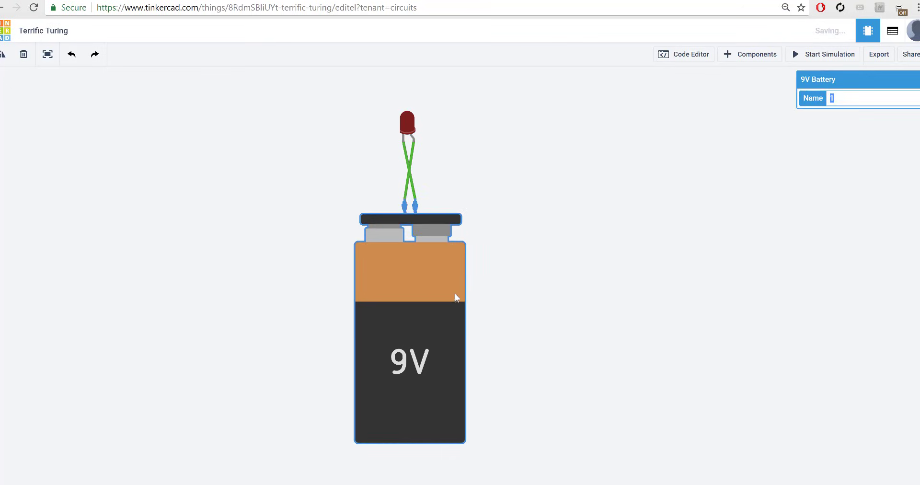
key("Delete")
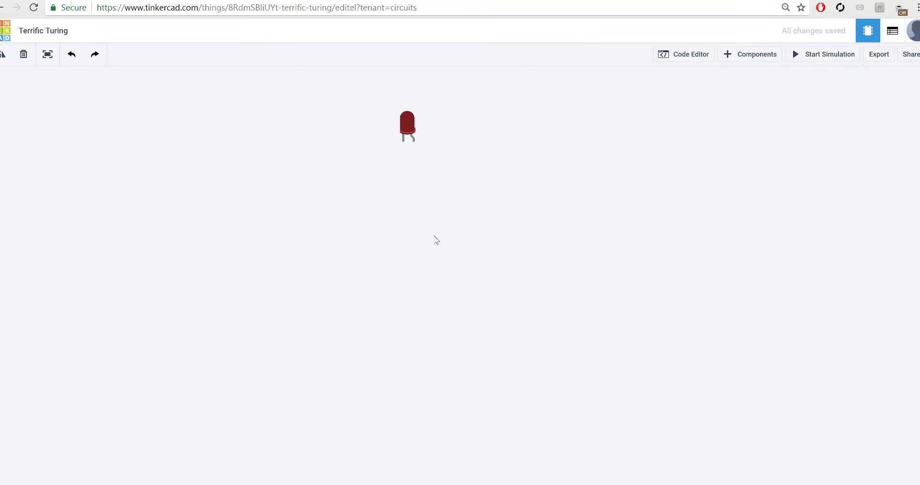
left_click_drag(417, 134, 436, 107)
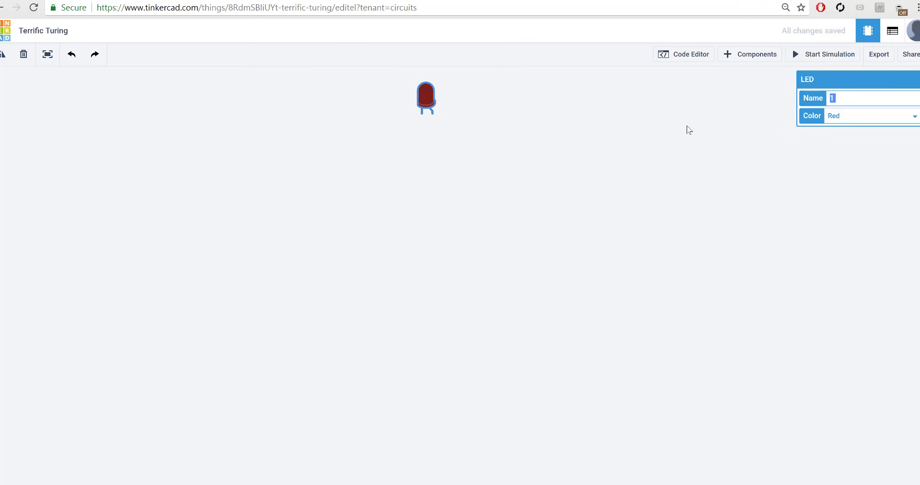
left_click(755, 55)
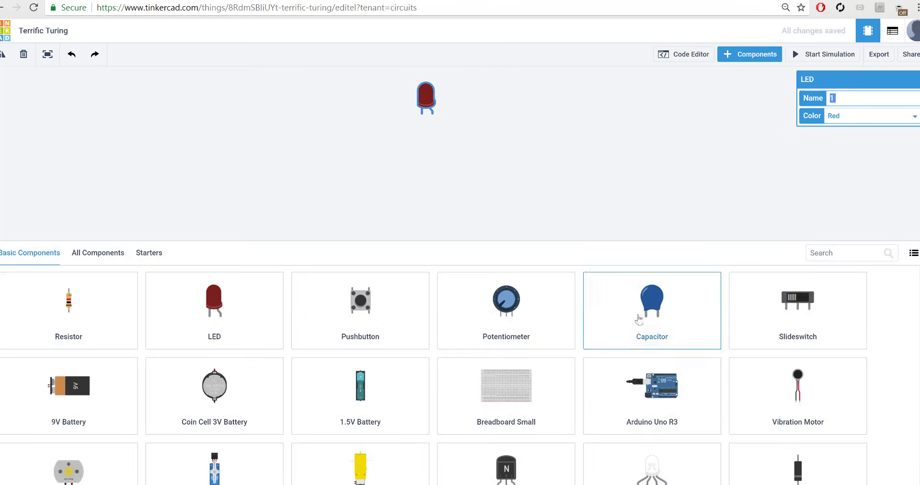
left_click_drag(653, 411, 442, 281)
Search the component library for "res" and place a resistor to the upper right of the Arduino board
left_click(750, 54)
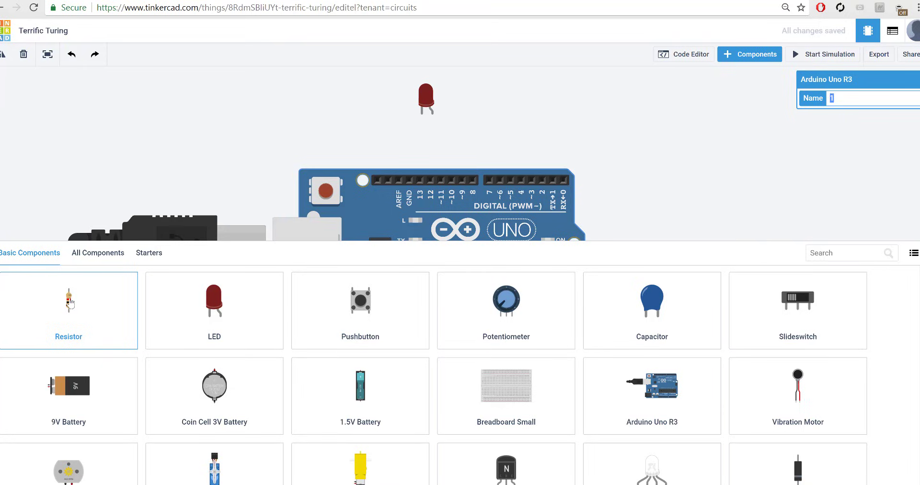
left_click(849, 257)
type("res")
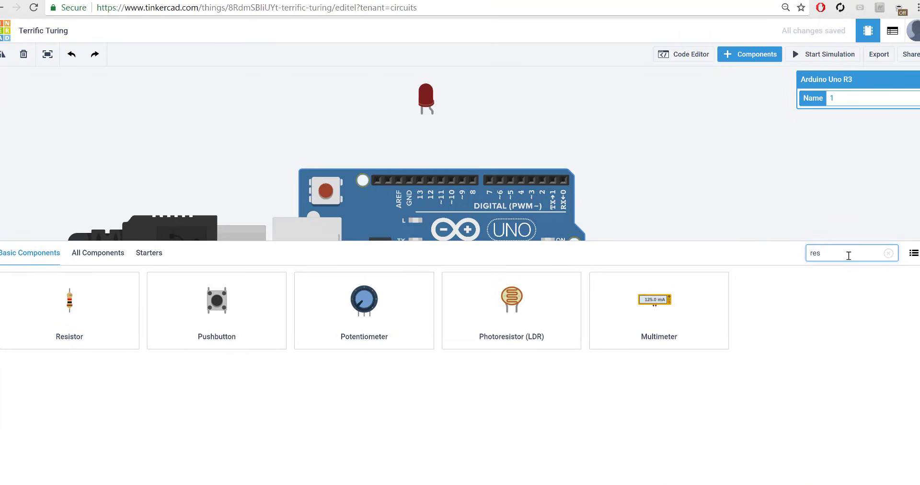
left_click_drag(67, 306, 671, 149)
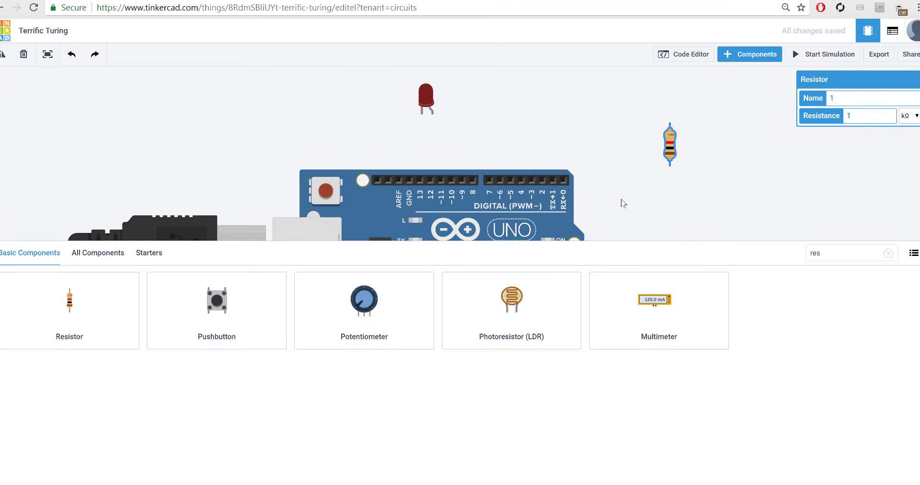
left_click(686, 206)
Shift the resistor, LED and Arduino board slightly downward, keeping the LED above the board's digital pins
left_click(671, 146)
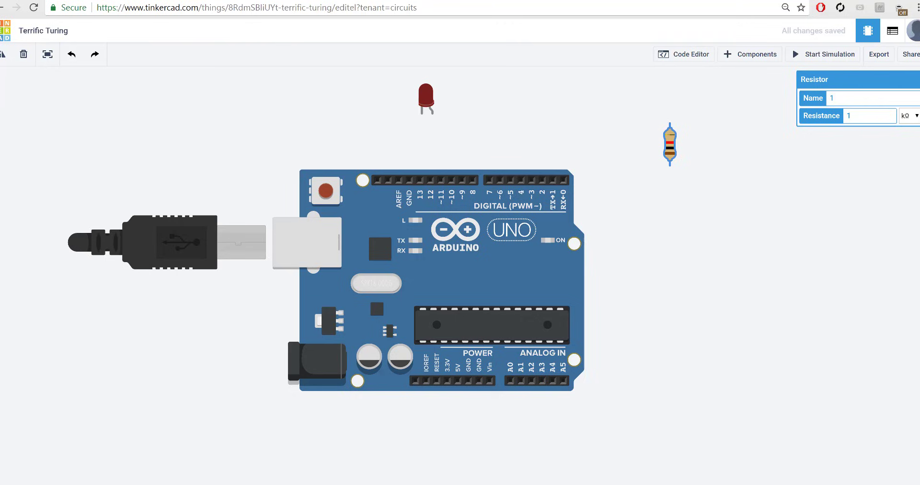
left_click(681, 216)
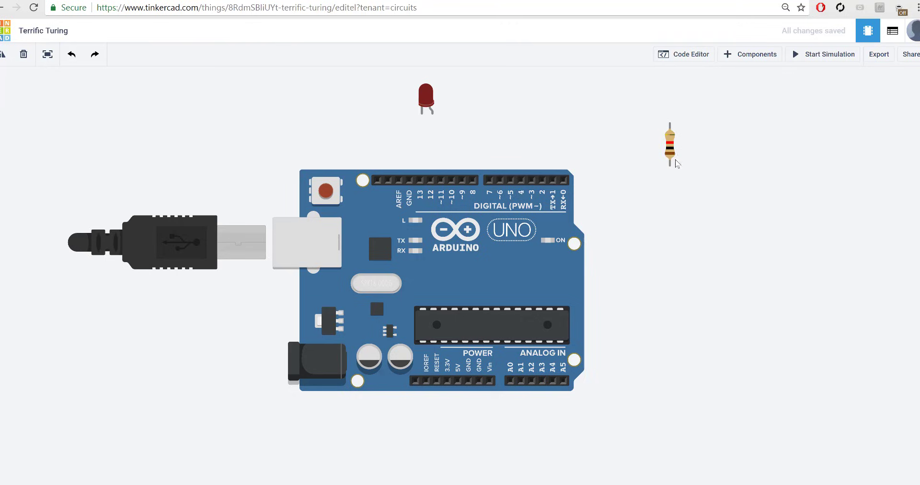
left_click(673, 153)
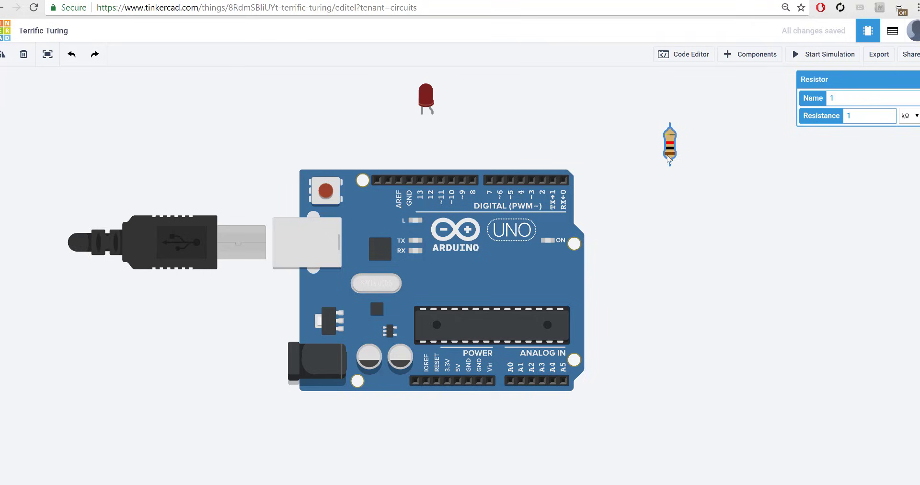
left_click_drag(667, 159, 666, 155)
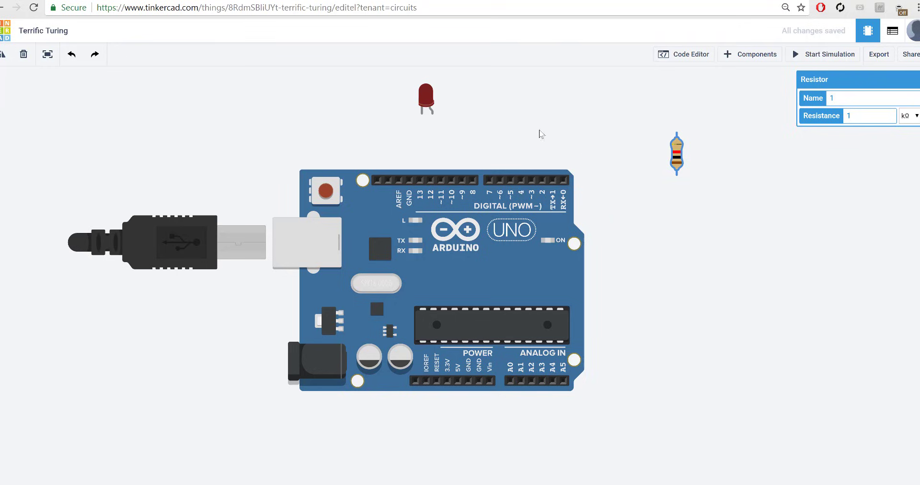
left_click_drag(424, 96, 424, 124)
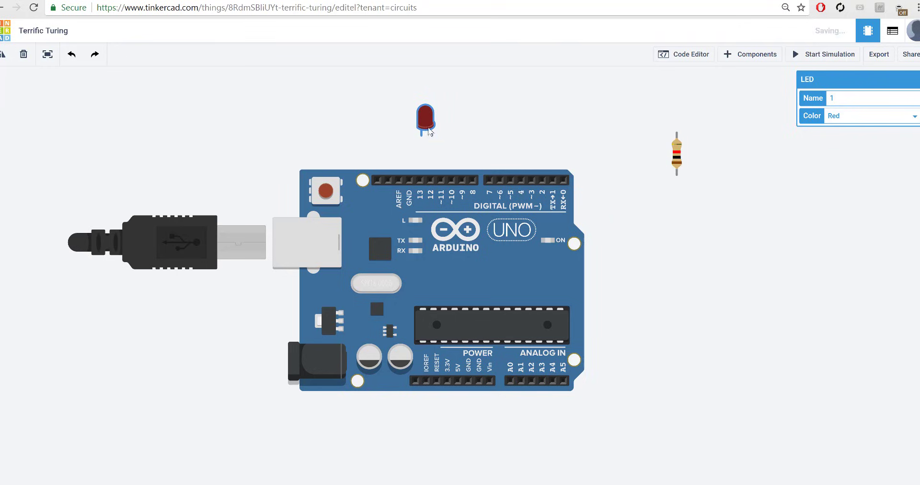
left_click_drag(472, 209, 468, 239)
scroll(463, 235, "down", 1)
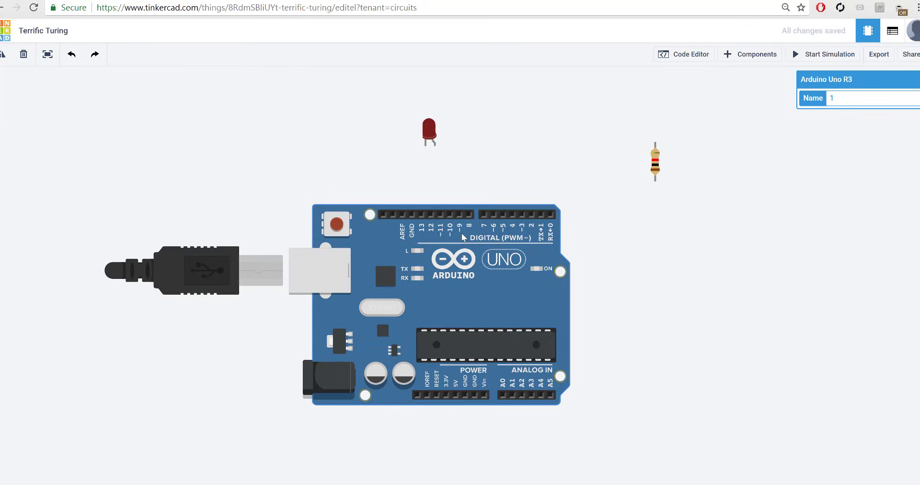
Move the resistor just above the Arduino's pin 8 and the LED directly above the resistor
scroll(461, 233, "up", 1)
scroll(458, 233, "down", 2)
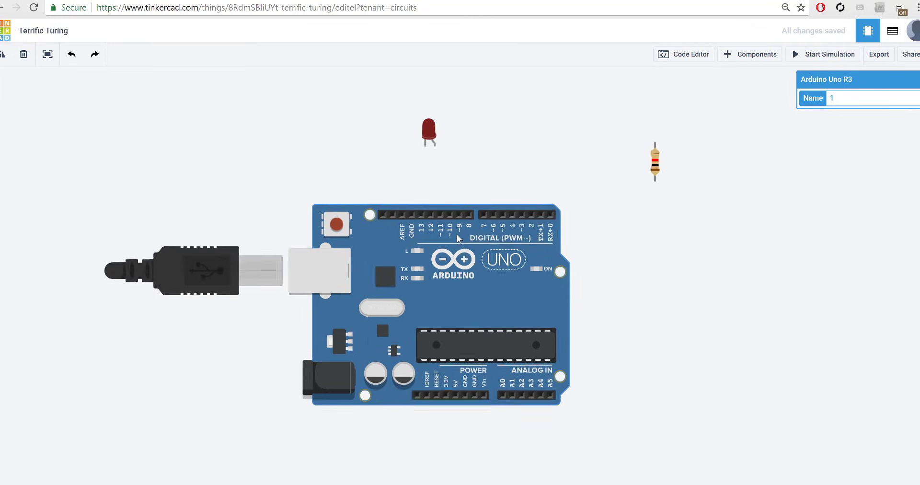
scroll(456, 234, "up", 4)
scroll(456, 234, "down", 2)
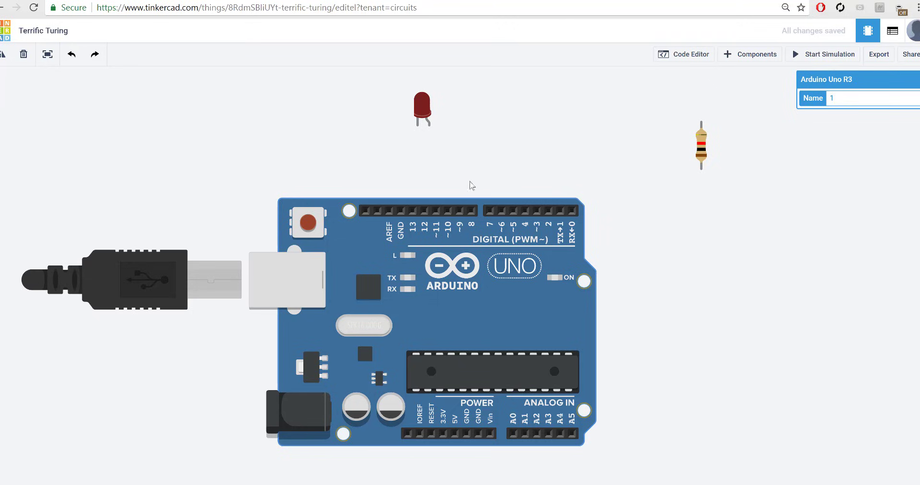
left_click_drag(428, 115, 454, 107)
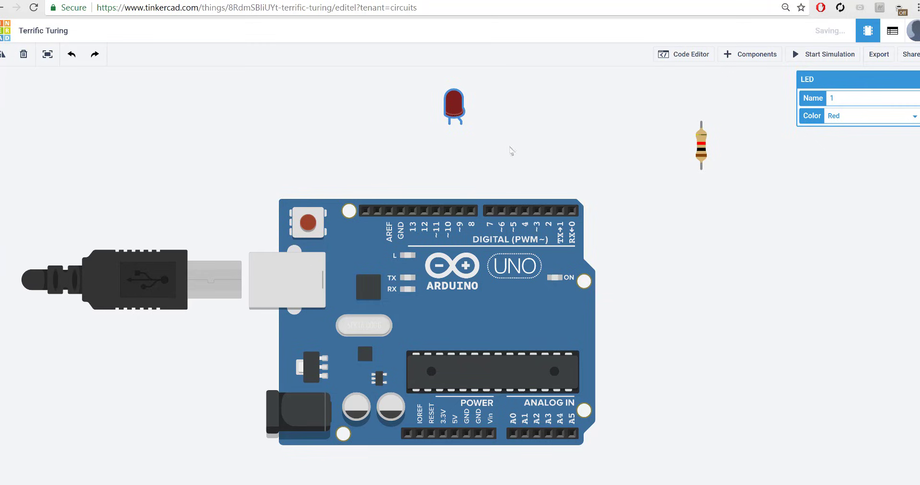
left_click_drag(703, 163, 473, 173)
left_click_drag(465, 115, 469, 104)
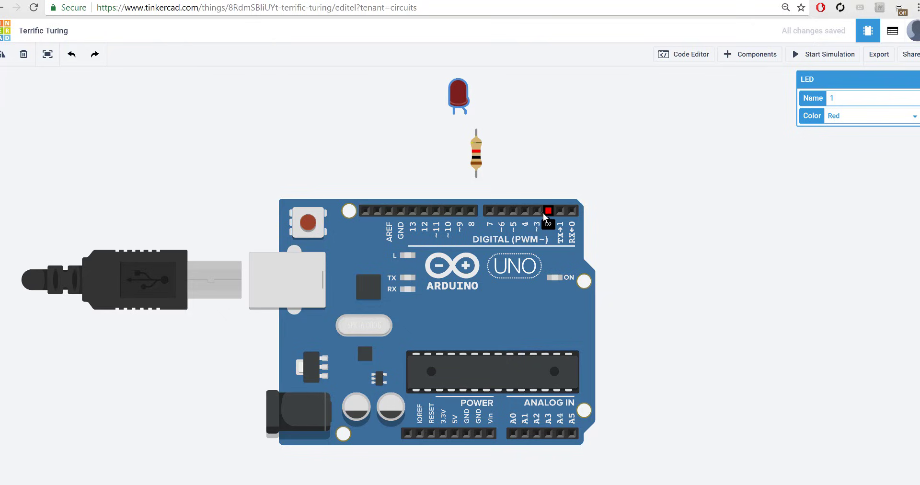
Wire Arduino pin 8 through the resistor to the LED's anode, and connect the LED's cathode to GND
left_click(471, 210)
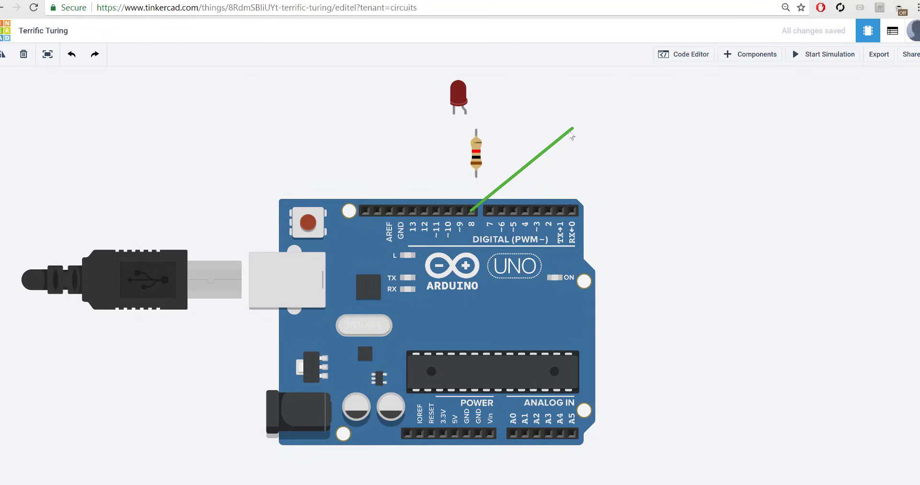
left_click(476, 177)
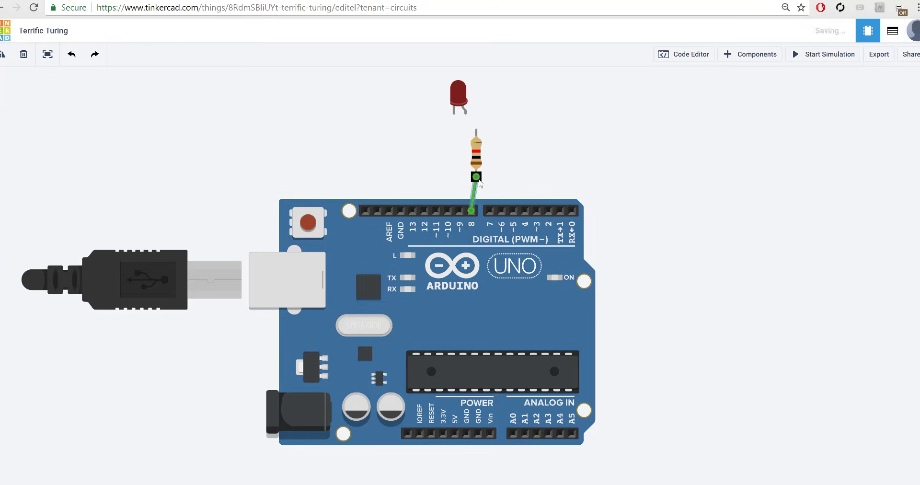
left_click(476, 130)
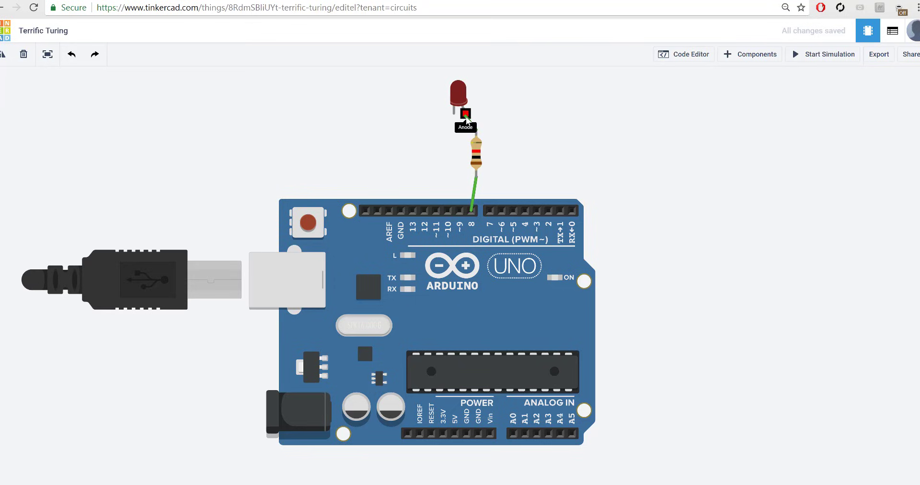
left_click(466, 113)
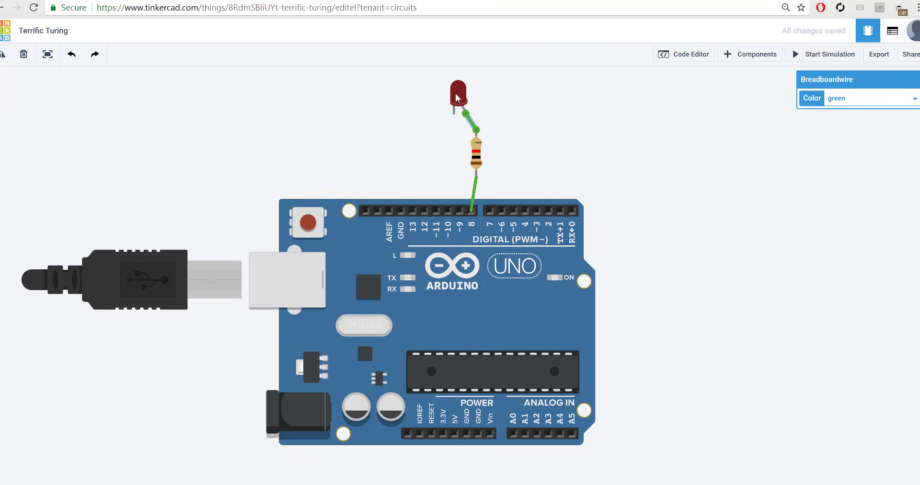
left_click(455, 116)
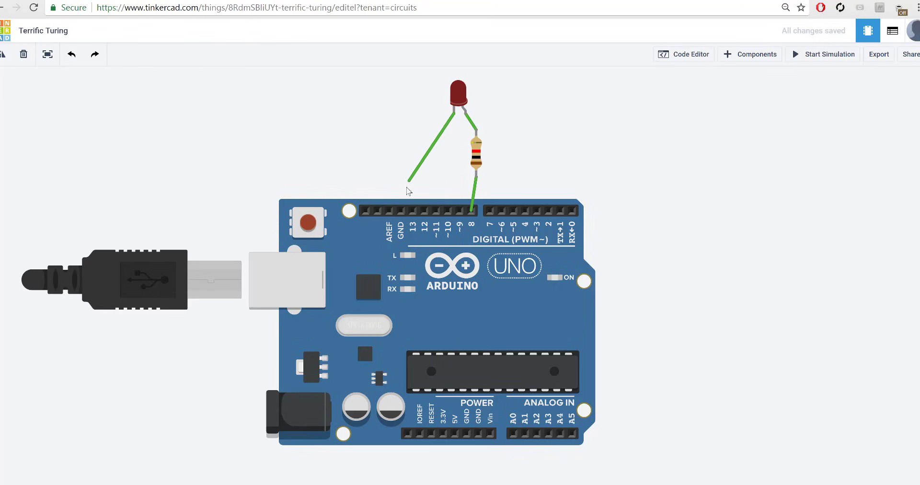
left_click(400, 211)
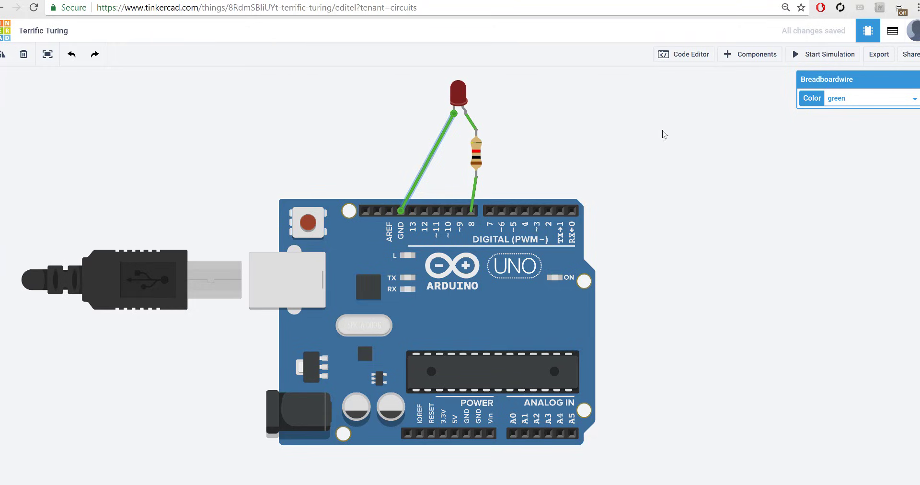
Simulate the wired circuit with the default program to check the LED, and stop the simulation
left_click(838, 59)
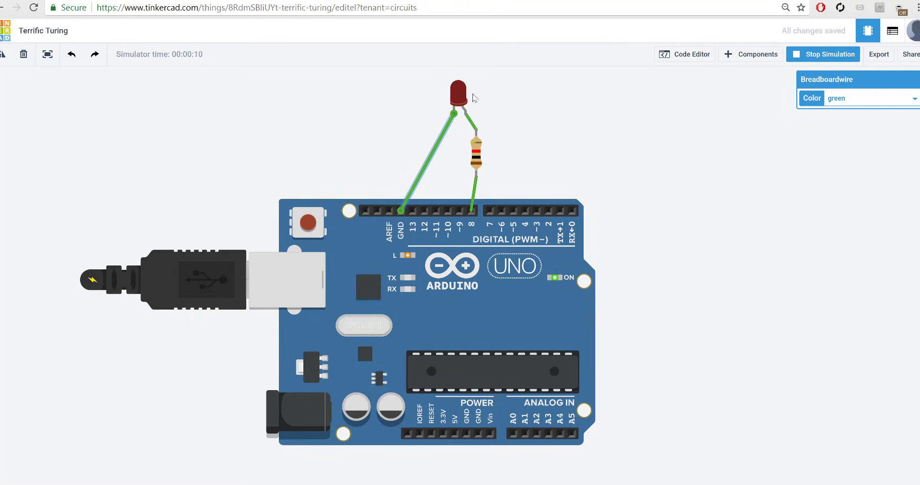
left_click(834, 54)
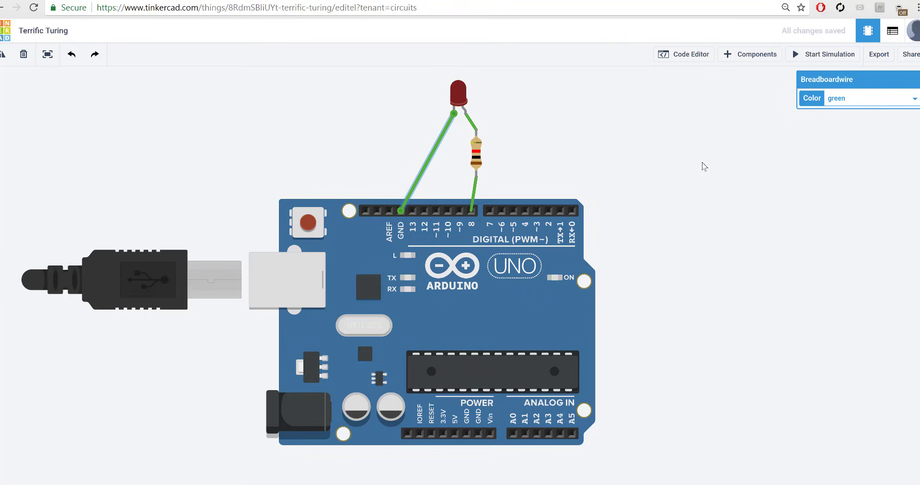
Open the code editor, enlarge it, and delete all the default built-in LED blink blocks
left_click(694, 55)
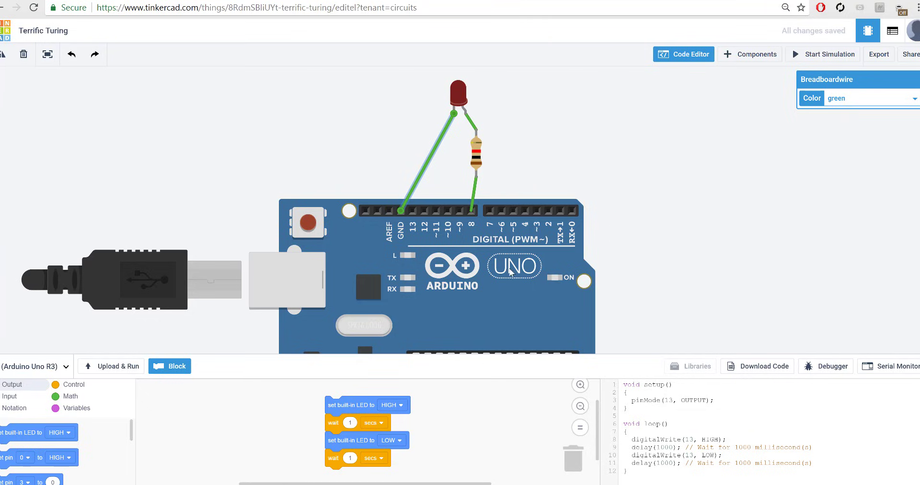
left_click_drag(466, 353, 466, 202)
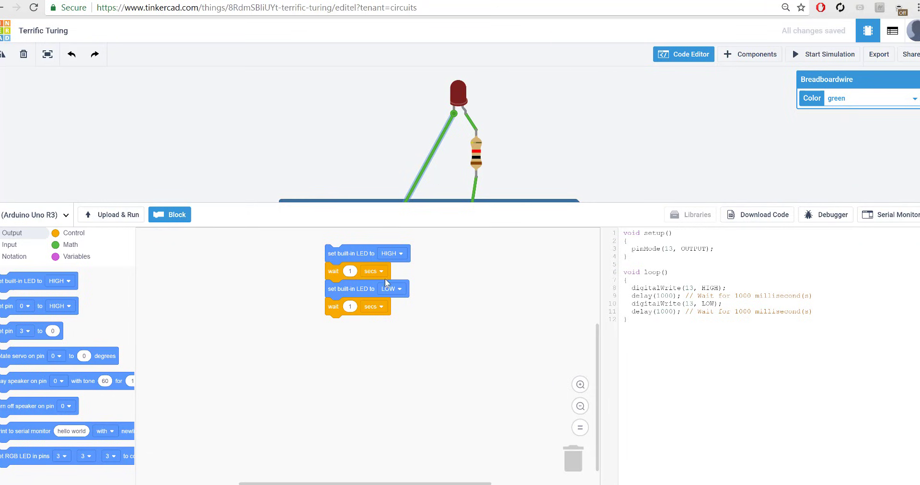
left_click_drag(334, 257, 574, 458)
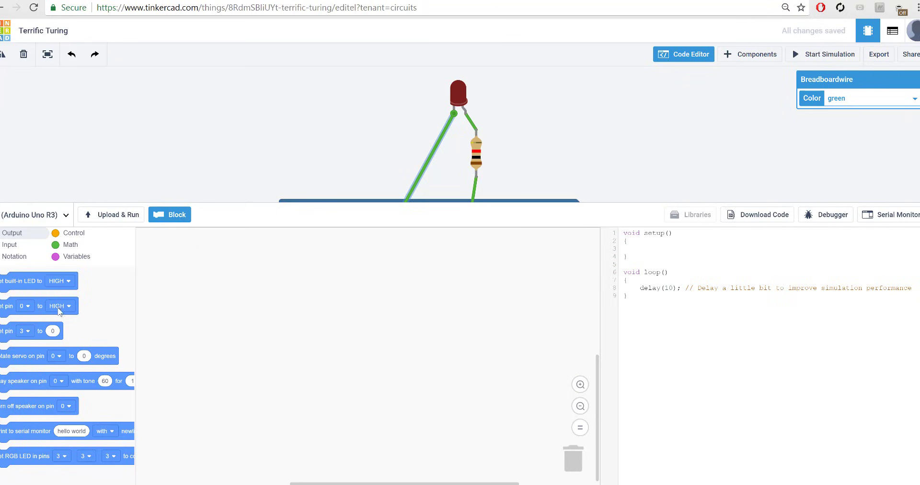
Build one block stack alternating two "set pin 0 to HIGH" blocks with two "wait 1 secs" blocks
left_click_drag(9, 306, 371, 272)
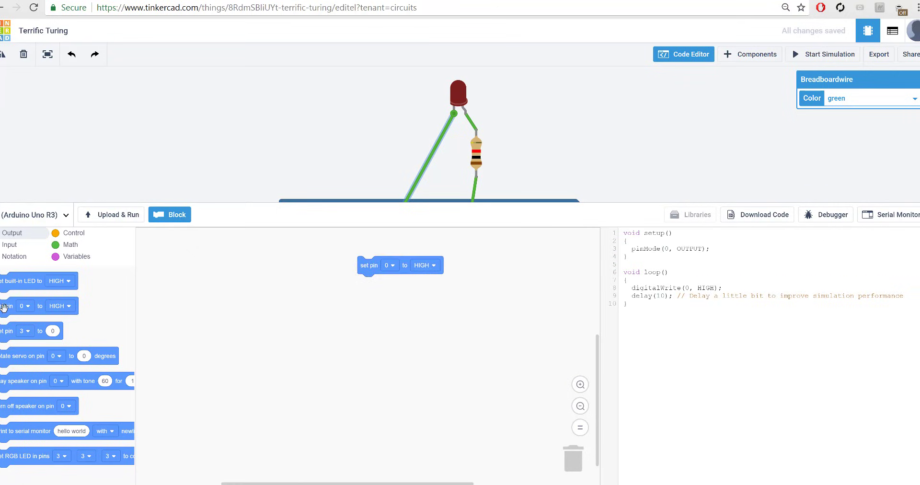
left_click_drag(4, 307, 368, 327)
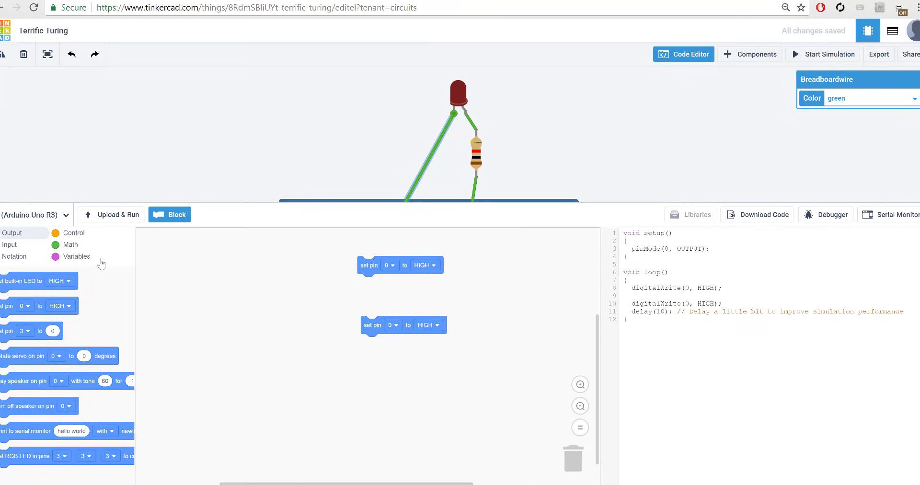
left_click(74, 234)
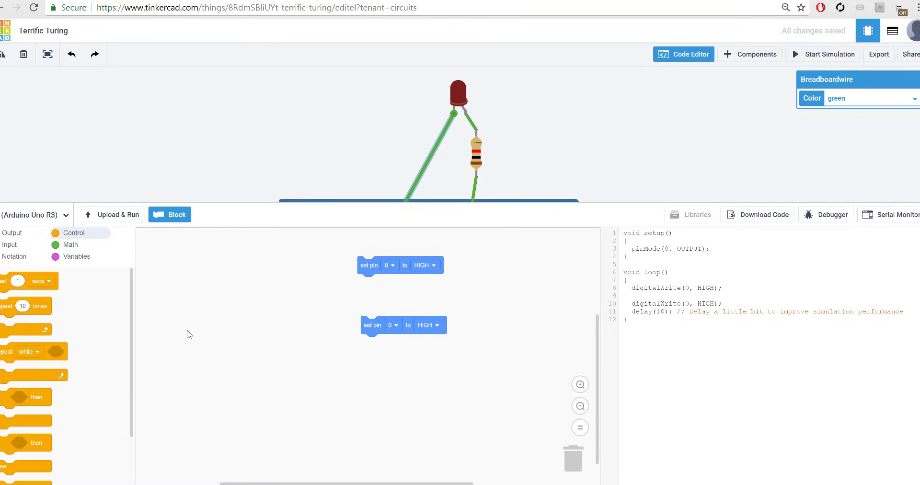
left_click_drag(3, 286, 368, 288)
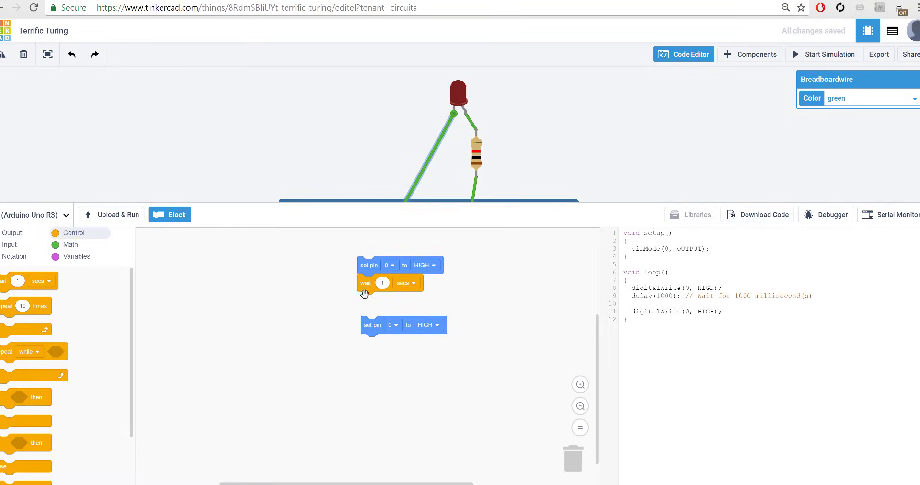
left_click_drag(380, 323, 376, 299)
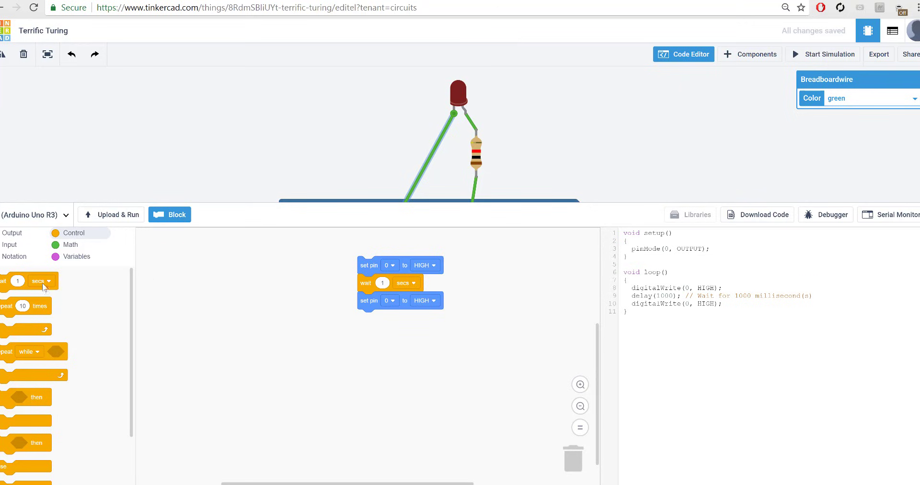
left_click_drag(6, 286, 378, 322)
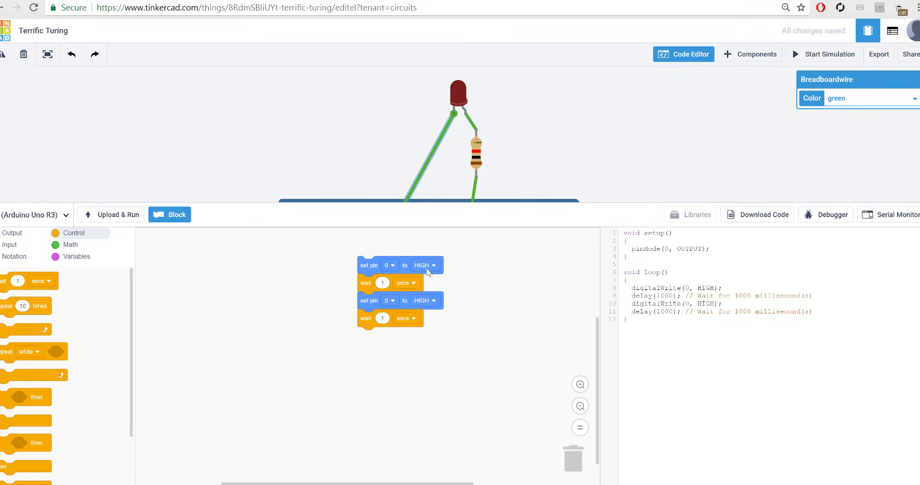
Set both set-pin blocks to pin 8, and change the second one's output to LOW
left_click(581, 385)
left_click(581, 385)
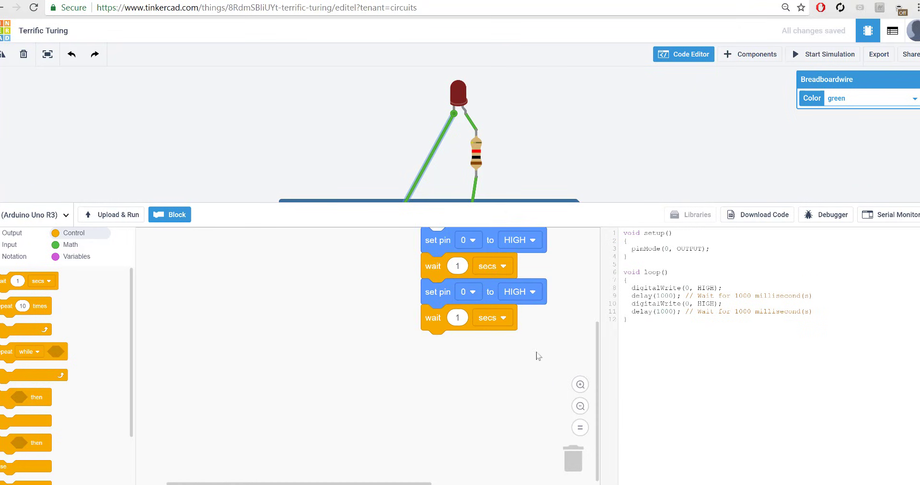
left_click_drag(510, 355, 417, 382)
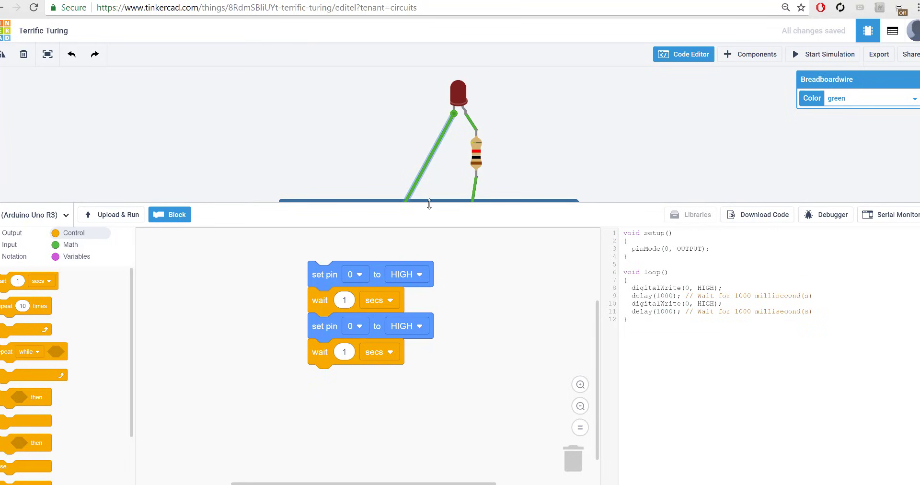
left_click_drag(430, 206, 445, 253)
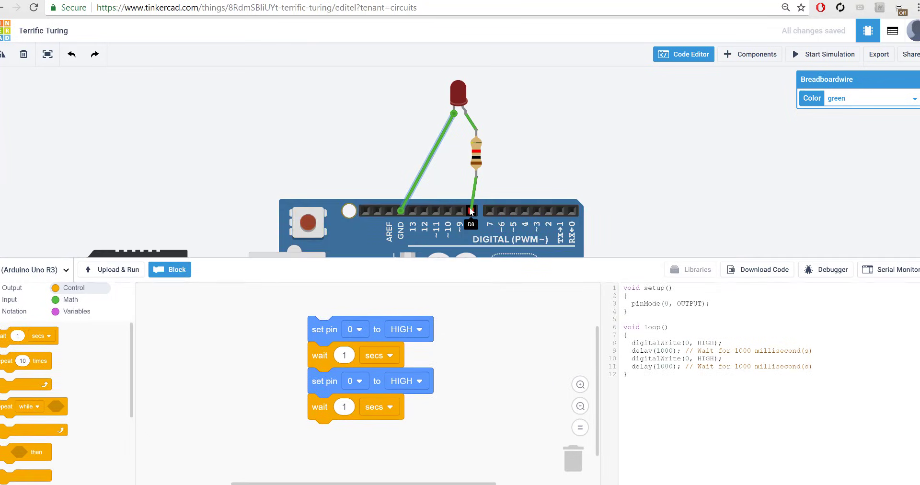
left_click(363, 328)
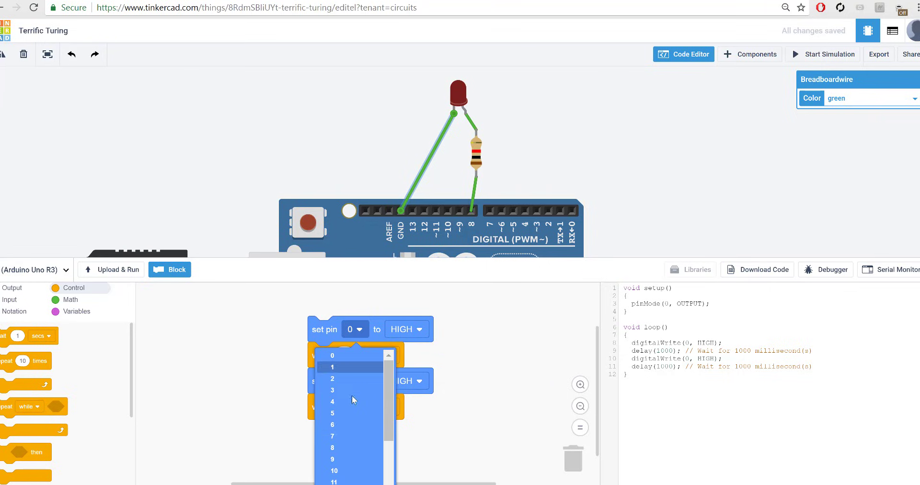
left_click(345, 437)
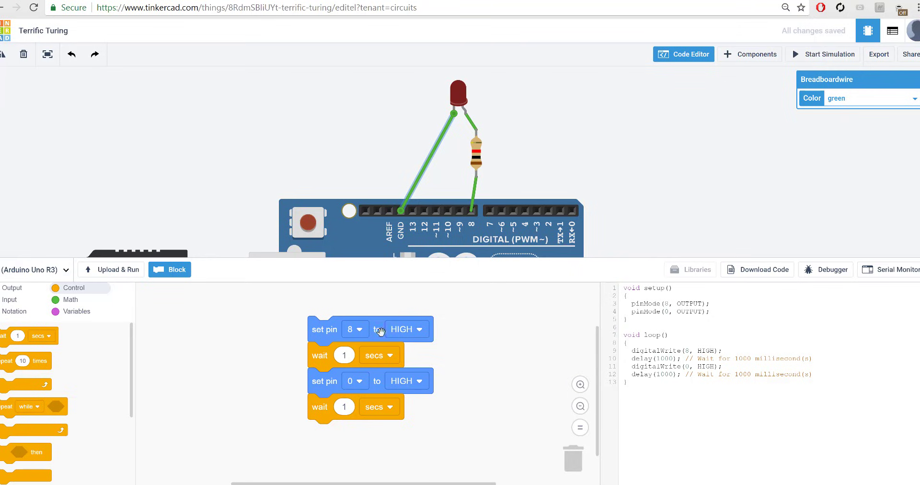
left_click(357, 384)
scroll(357, 458, "down", 2)
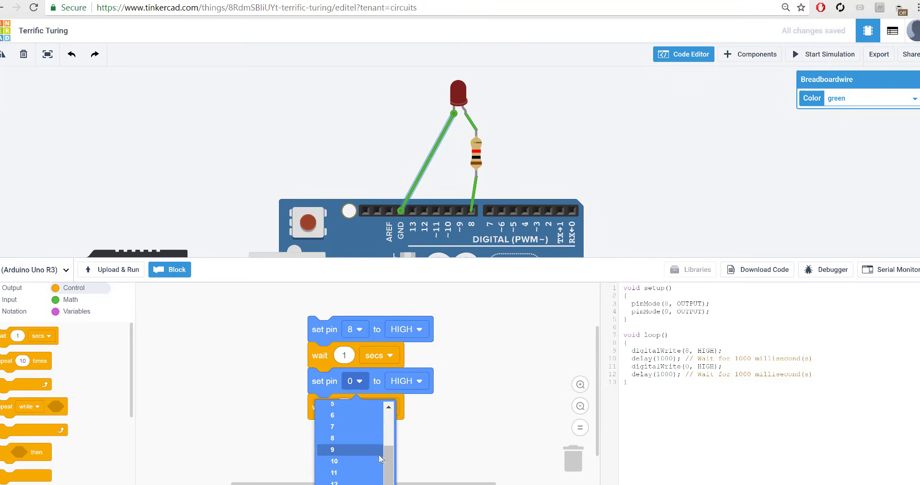
left_click(368, 437)
left_click(406, 381)
left_click(402, 415)
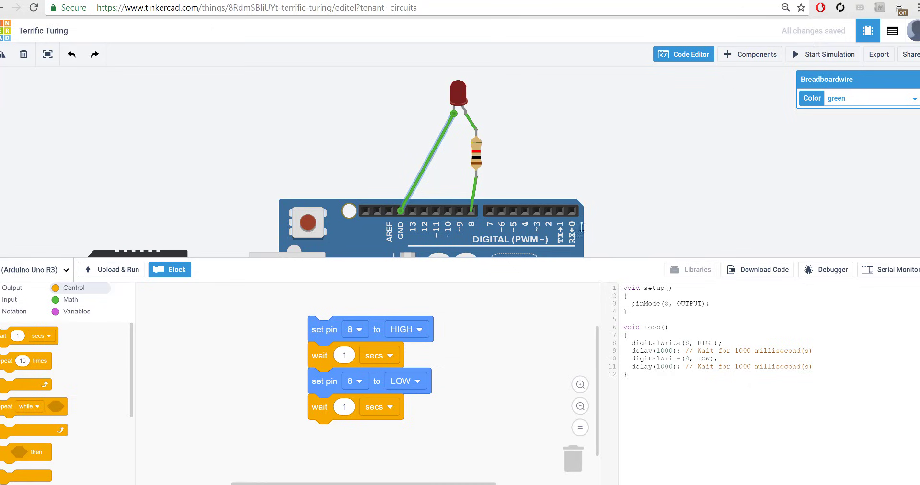
Simulate the blink program, examine the LED and the generated Arduino code, and stop the simulation
left_click(832, 56)
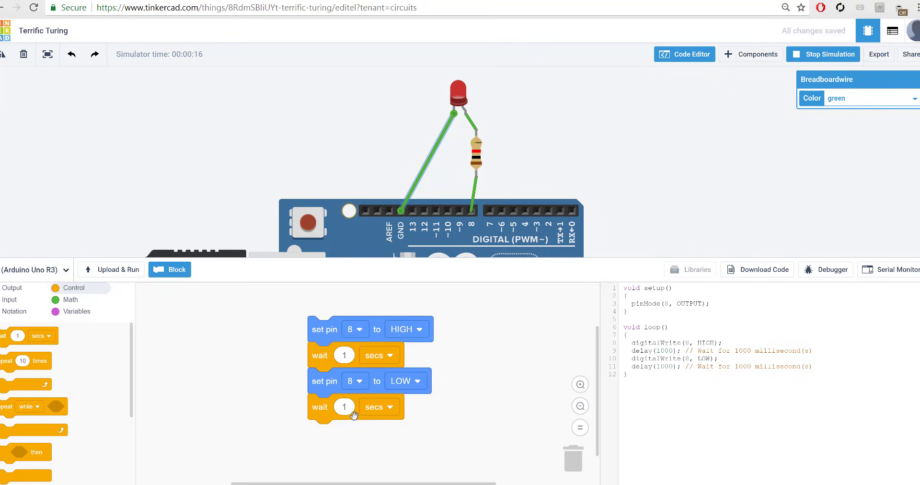
mouse_move(716, 400)
left_mouse_down()
mouse_move(628, 341)
mouse_move(621, 288)
left_mouse_up()
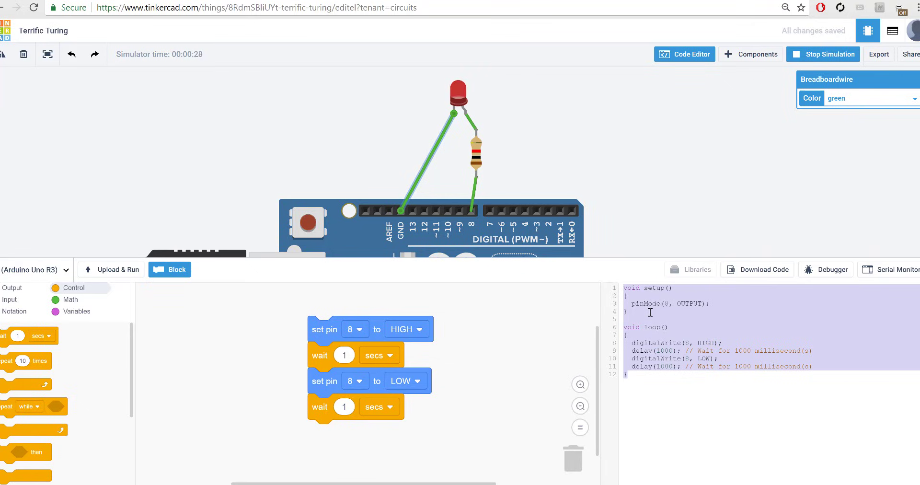
left_click(532, 120)
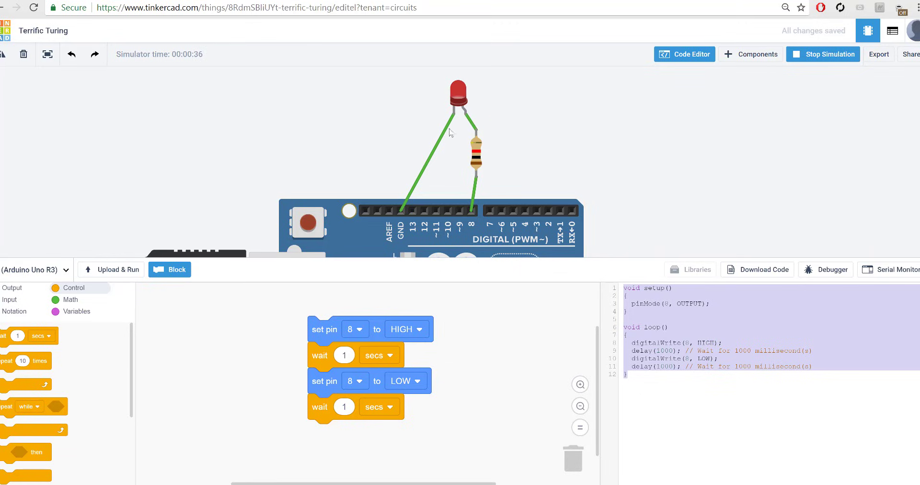
left_click(802, 55)
left_click(476, 161)
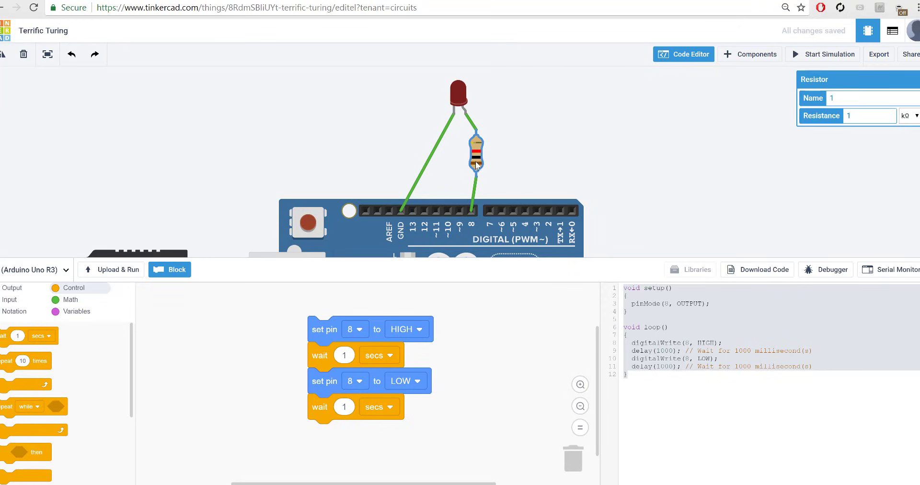
key("Delete")
left_click(430, 165)
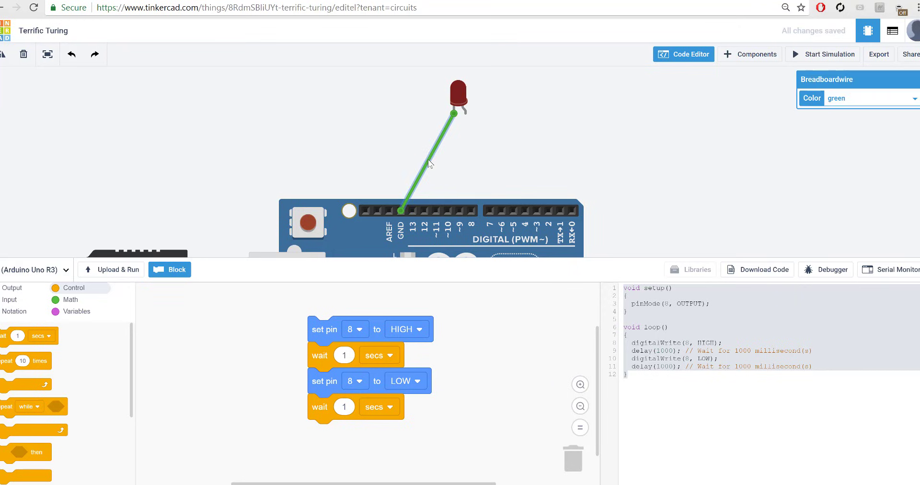
key("ctrl+z")
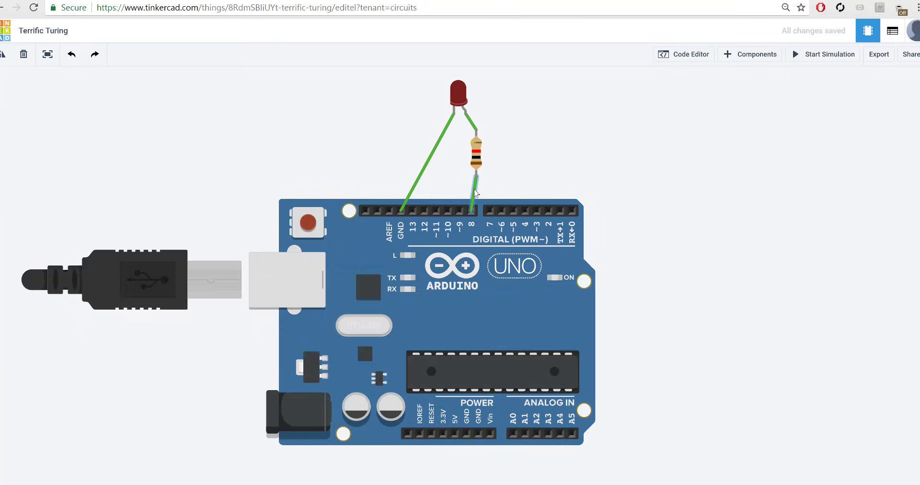
Delete the wires connecting the LED, resistor and Arduino, and move the resistor above the GND pin
left_click(475, 190)
key("Delete")
left_click(472, 124)
key("Delete")
key("Delete")
left_click_drag(476, 154, 412, 153)
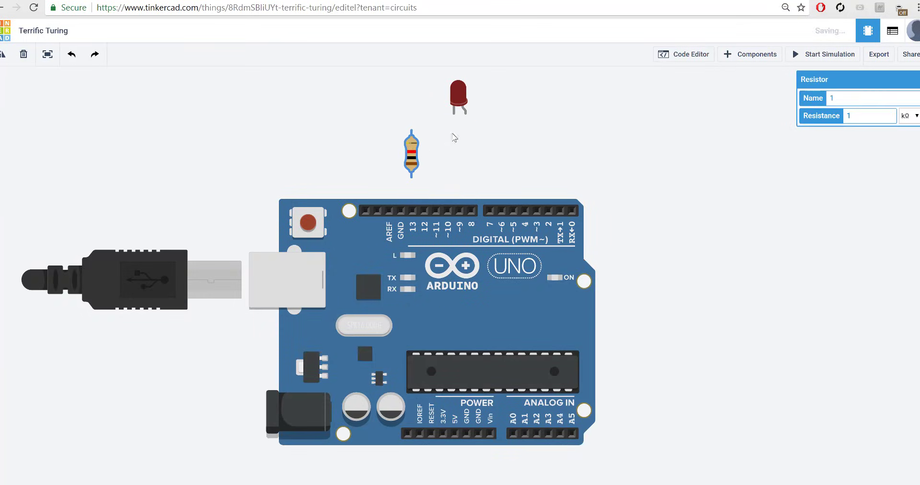
Wire the LED's cathode through the resistor to GND and its anode to pin 8, and start the simulation
left_click(454, 114)
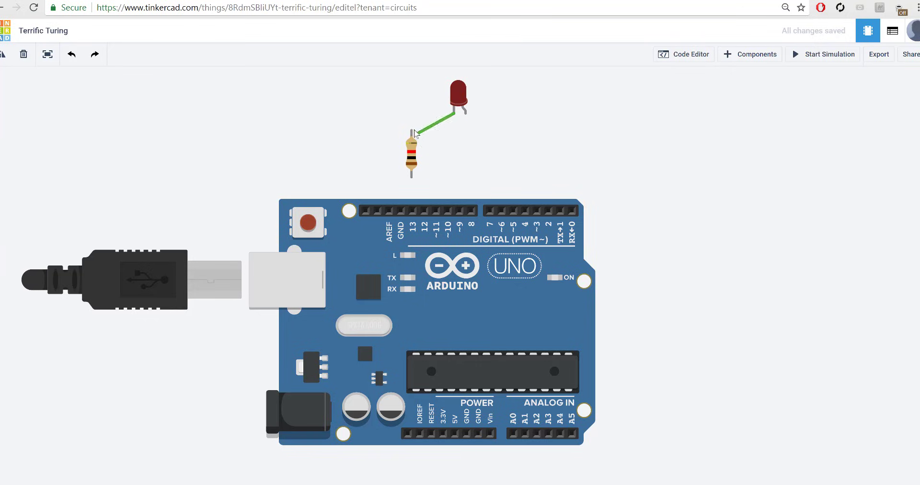
left_click(411, 130)
left_click(411, 176)
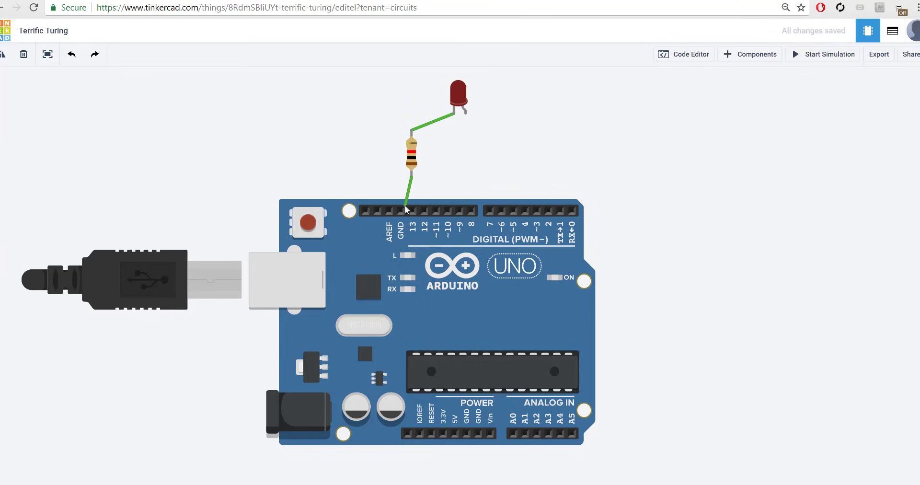
left_click(401, 210)
left_click(465, 114)
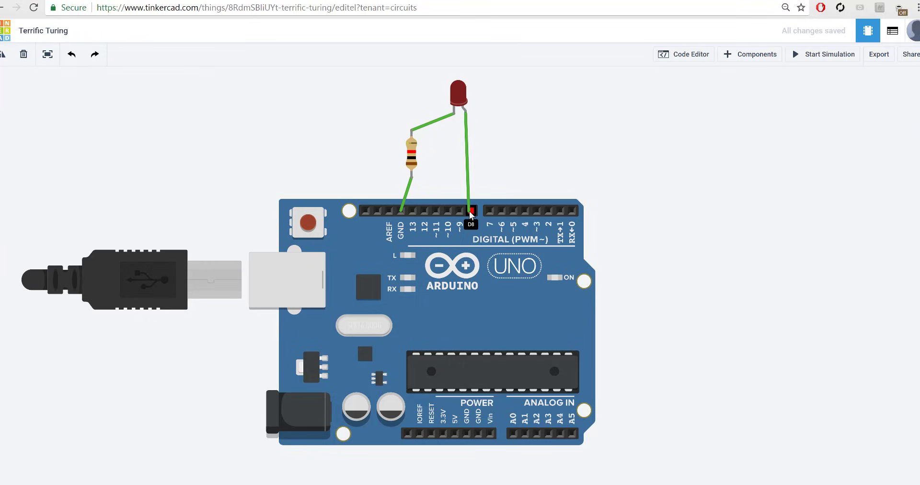
left_click(471, 215)
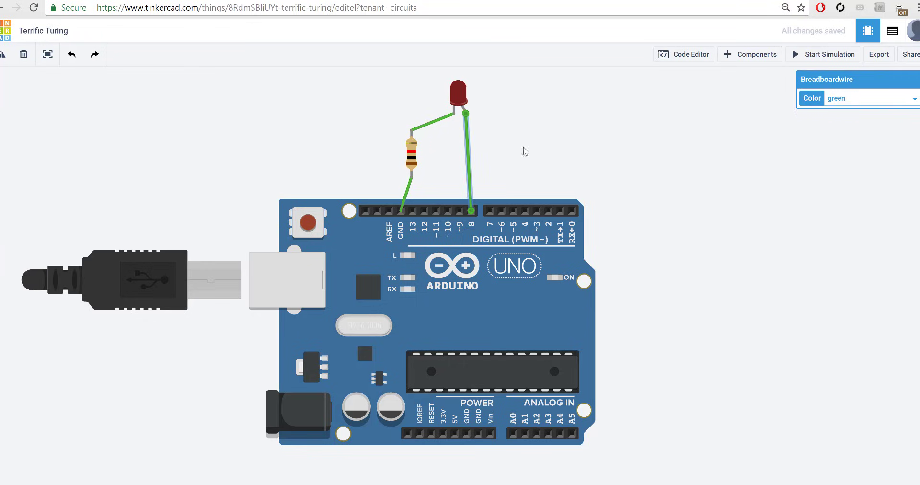
left_click(791, 55)
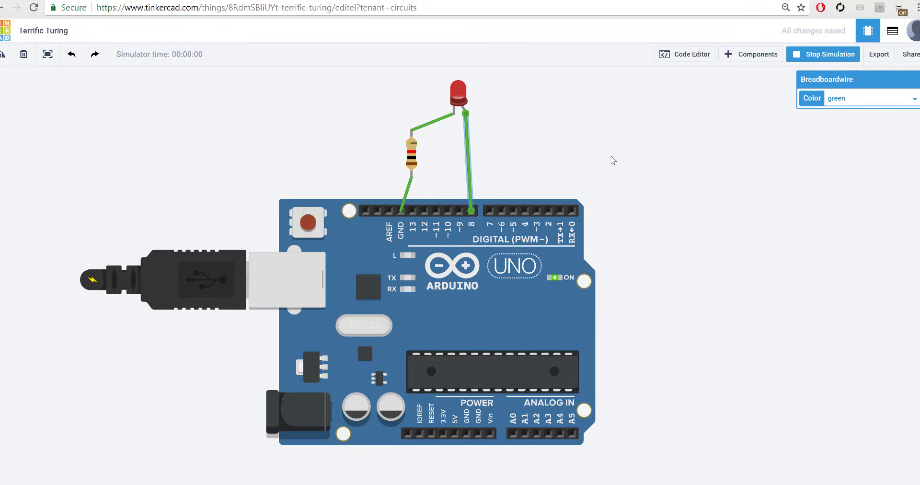